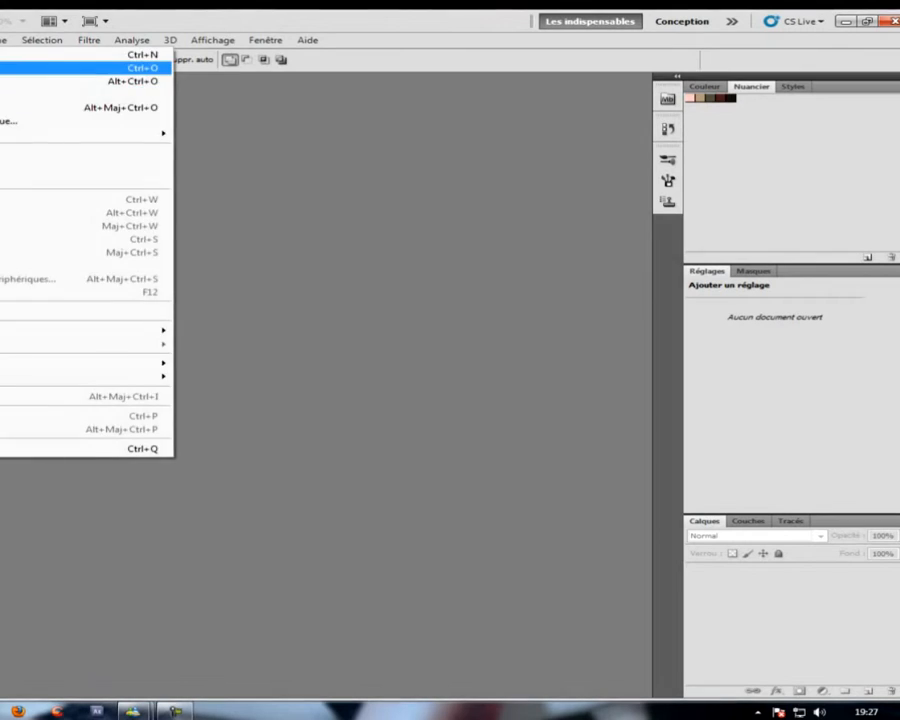
- Open the photo tuto decoupe.jpg and duplicate its background layer
{"action": "double_click", "coordinate": [377, 205]}
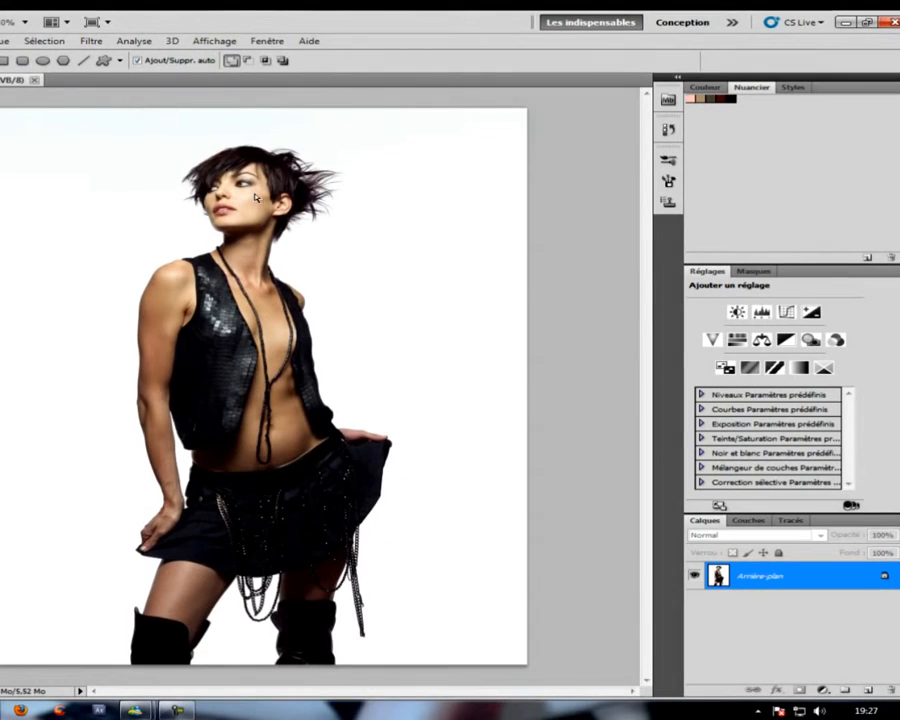
{"action": "key", "text": "ctrl+plus"}
{"action": "key", "text": "ctrl+plus"}
{"action": "scroll", "coordinate": [320, 380], "scroll_direction": "up", "scroll_amount": 3}
{"action": "scroll", "coordinate": [315, 320], "scroll_direction": "up", "scroll_amount": 2}
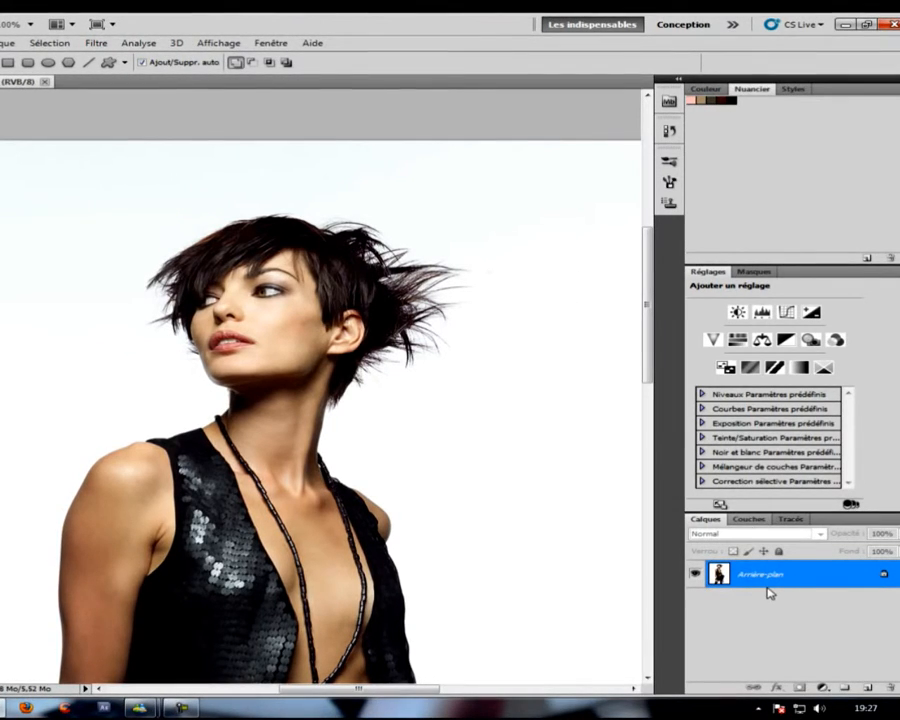
{"action": "key", "text": "ctrl+j"}
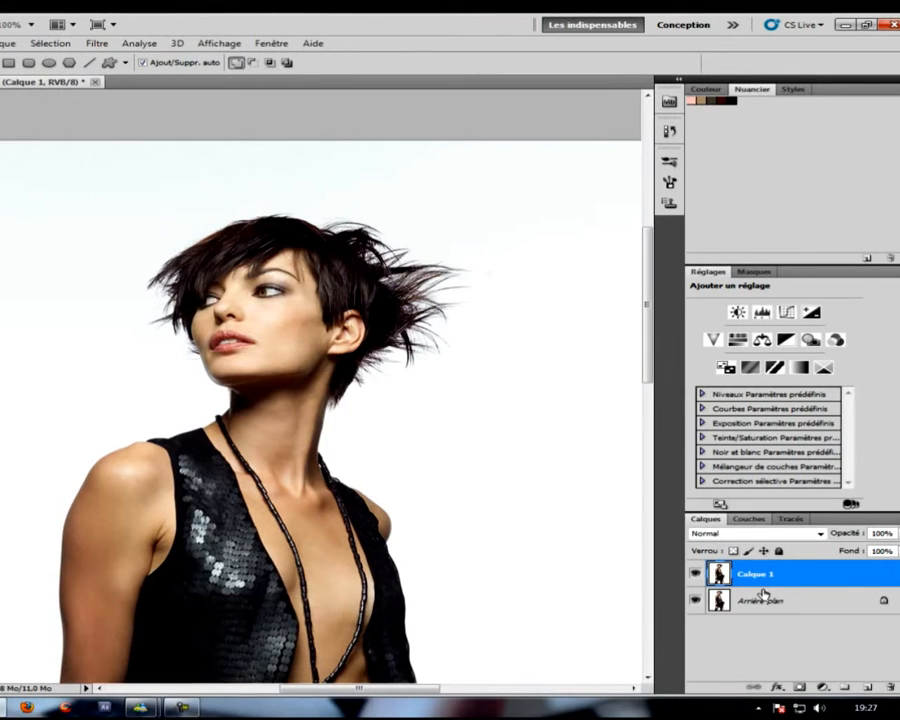
- Hide the Rouge and Vert channels and select only the Bleu channel
{"action": "left_click", "coordinate": [749, 518]}
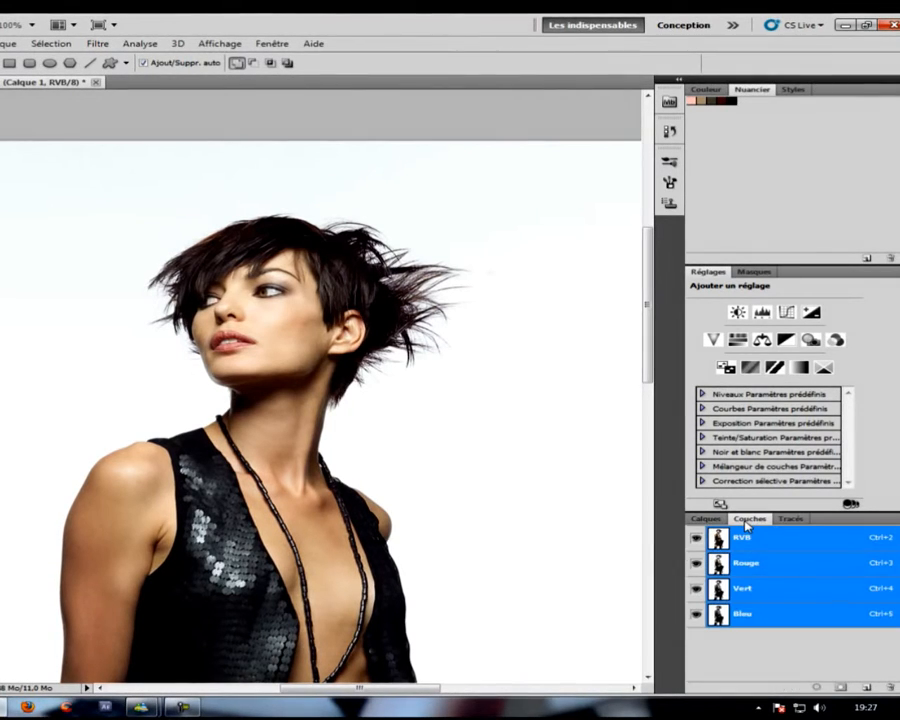
{"action": "left_click", "coordinate": [696, 562]}
{"action": "left_click", "coordinate": [696, 588]}
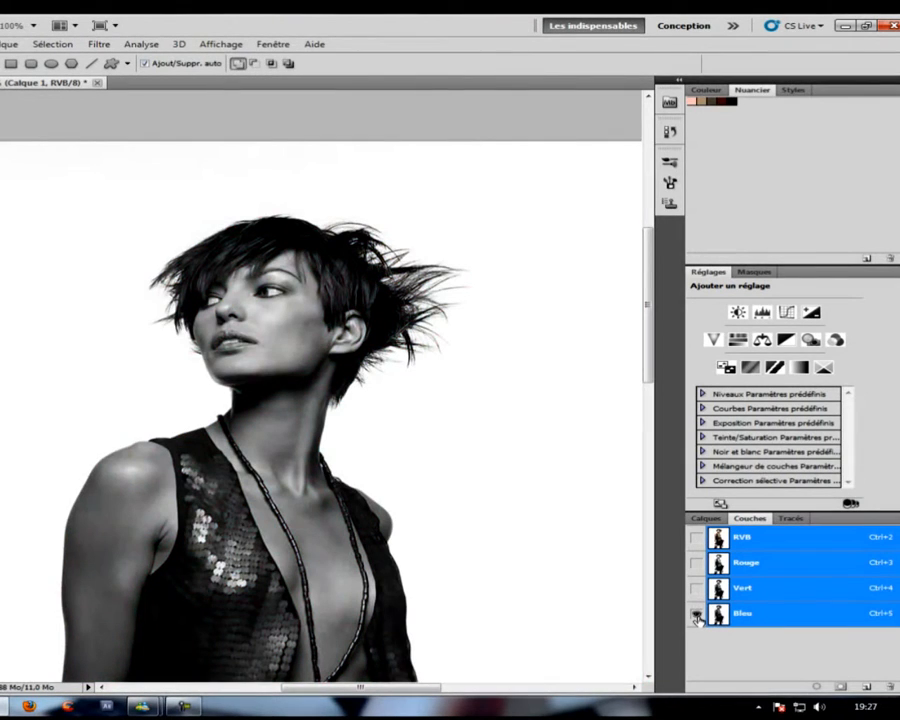
{"action": "left_click", "coordinate": [781, 616]}
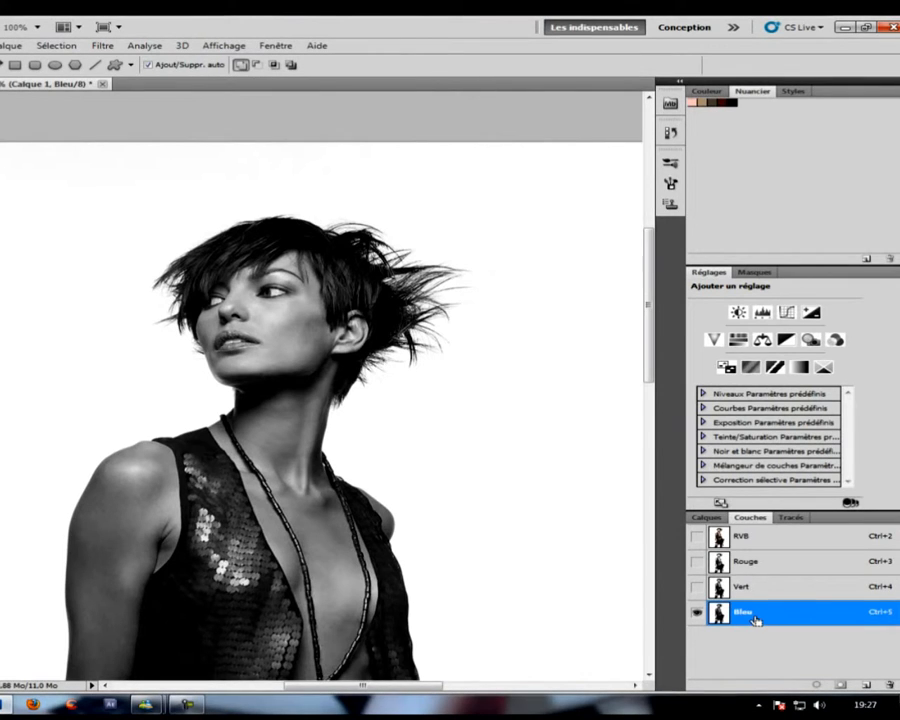
{"action": "key", "text": "ctrl+l"}
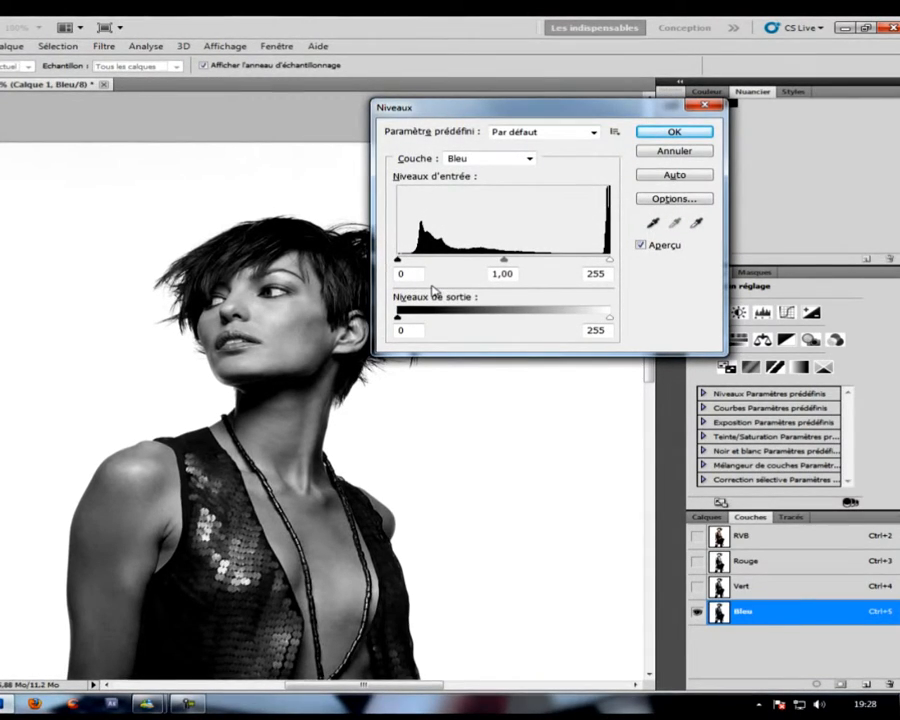
{"action": "left_click", "coordinate": [674, 151]}
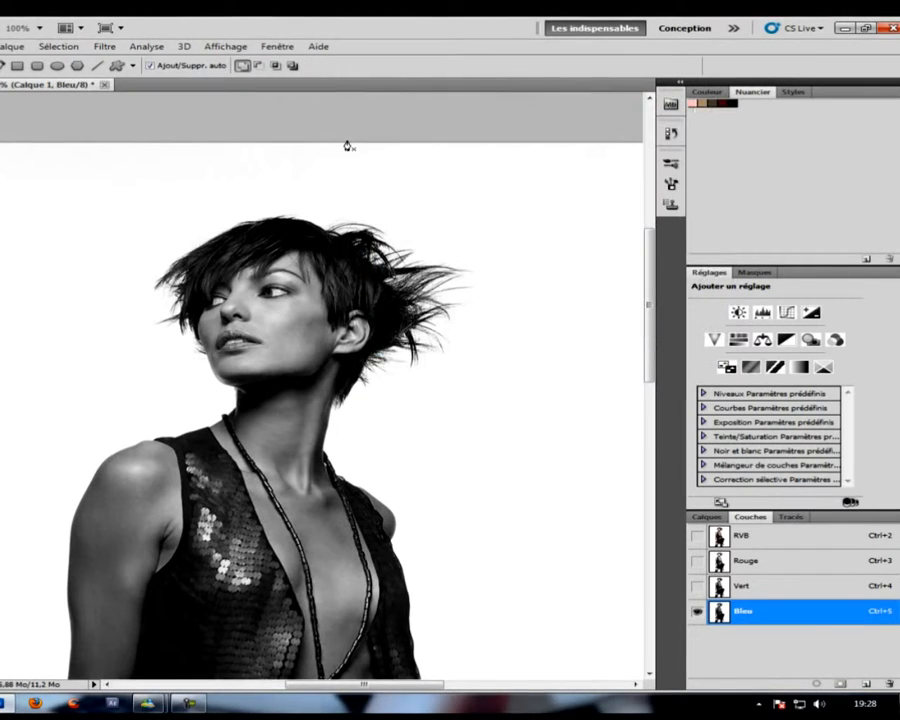
- Create a new channel with Opérations, combining the Bleu channel of Calque 1 with itself in Produit mode at 100% opacity
{"action": "left_click", "coordinate": [0, 47]}
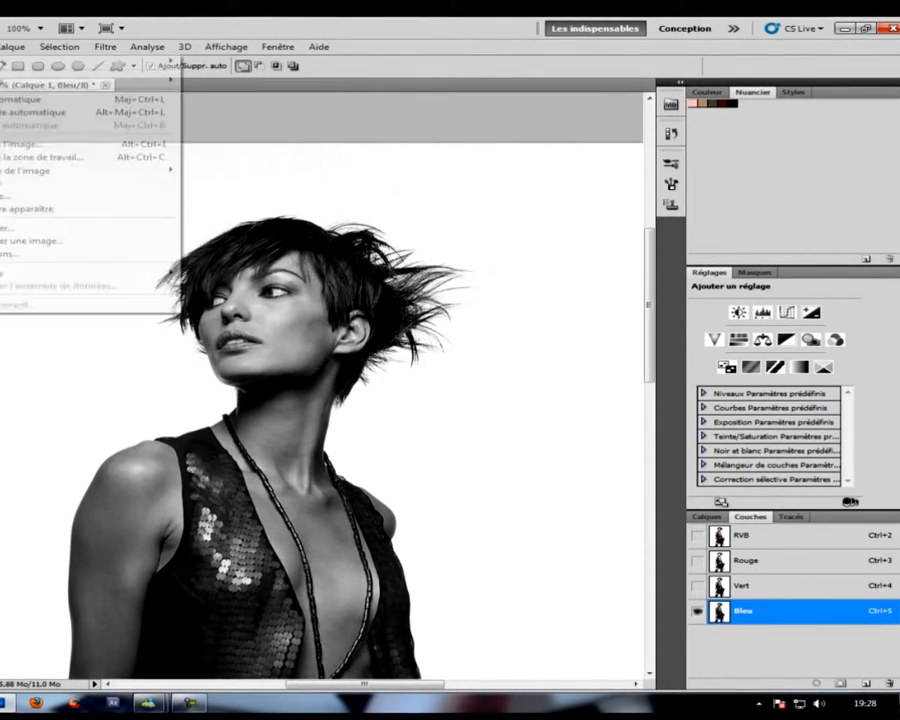
{"action": "left_click", "coordinate": [0, 47]}
{"action": "left_click", "coordinate": [0, 47]}
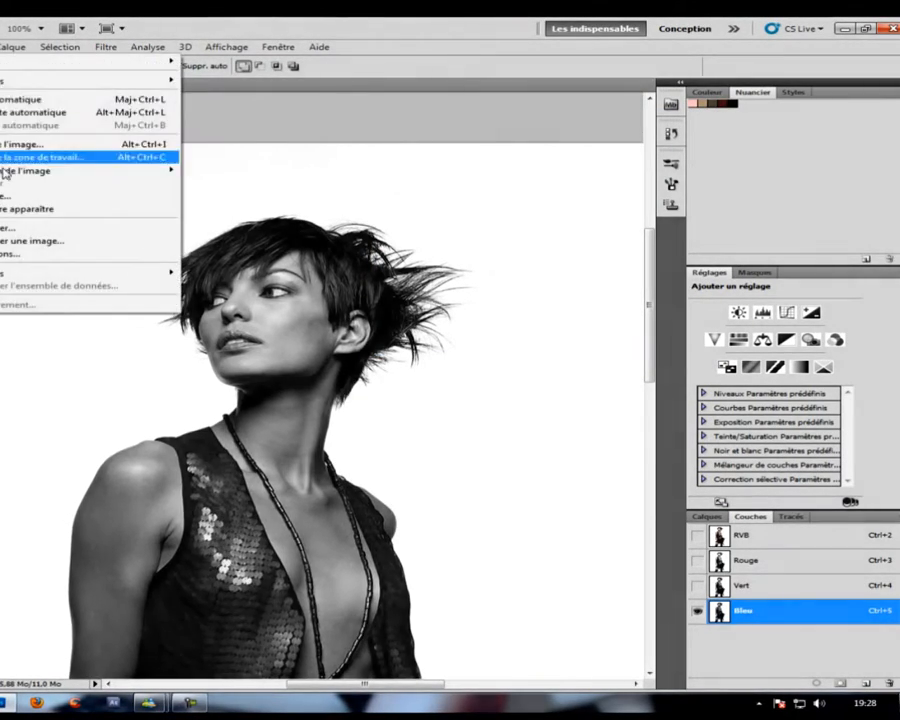
{"action": "left_click", "coordinate": [10, 258]}
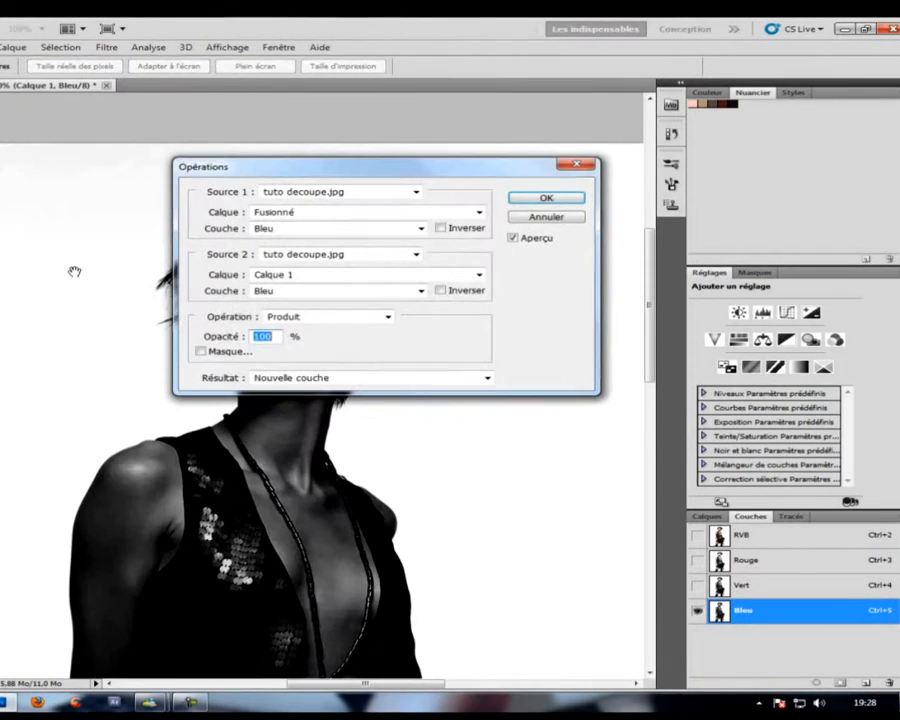
{"action": "left_click", "coordinate": [300, 217]}
{"action": "left_click", "coordinate": [262, 248]}
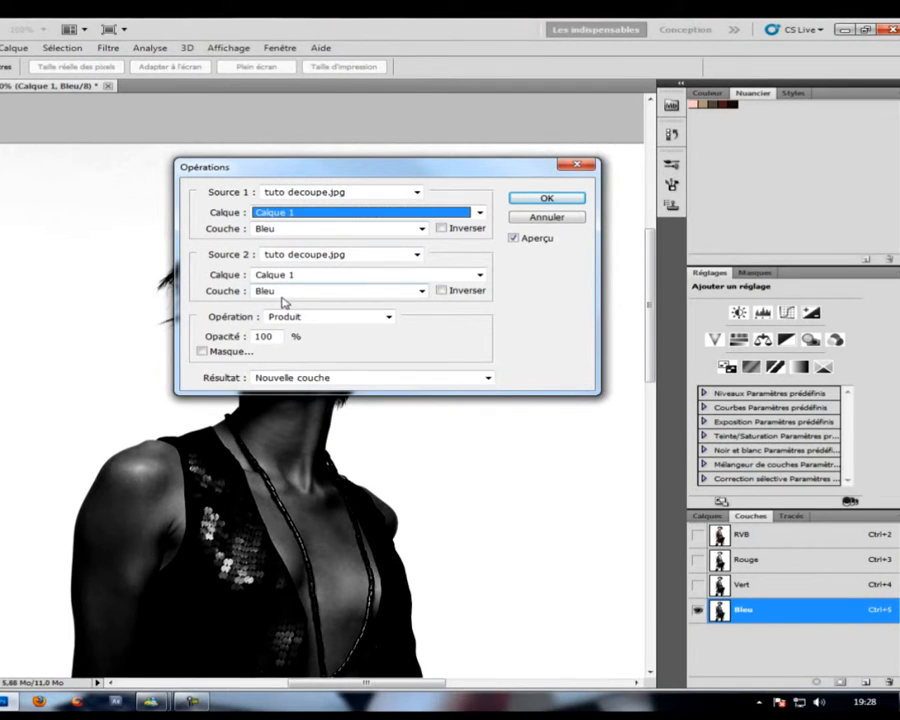
{"action": "left_click", "coordinate": [567, 198]}
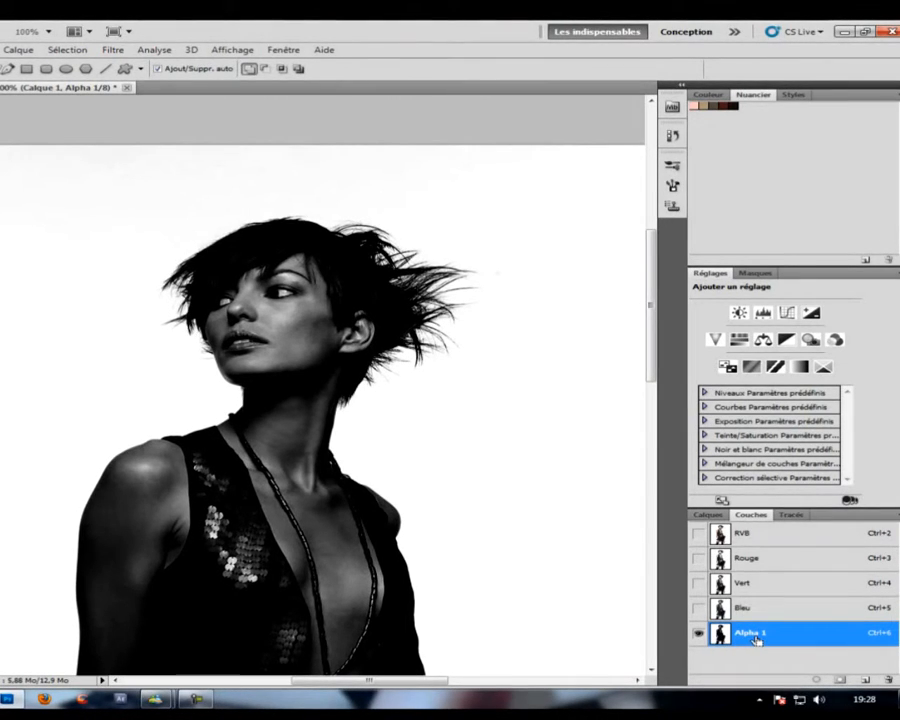
- Darken the Alpha 1 channel with Niveaux, setting the black input level to 148 and the midtones to 3,20
{"action": "key", "text": "ctrl+l"}
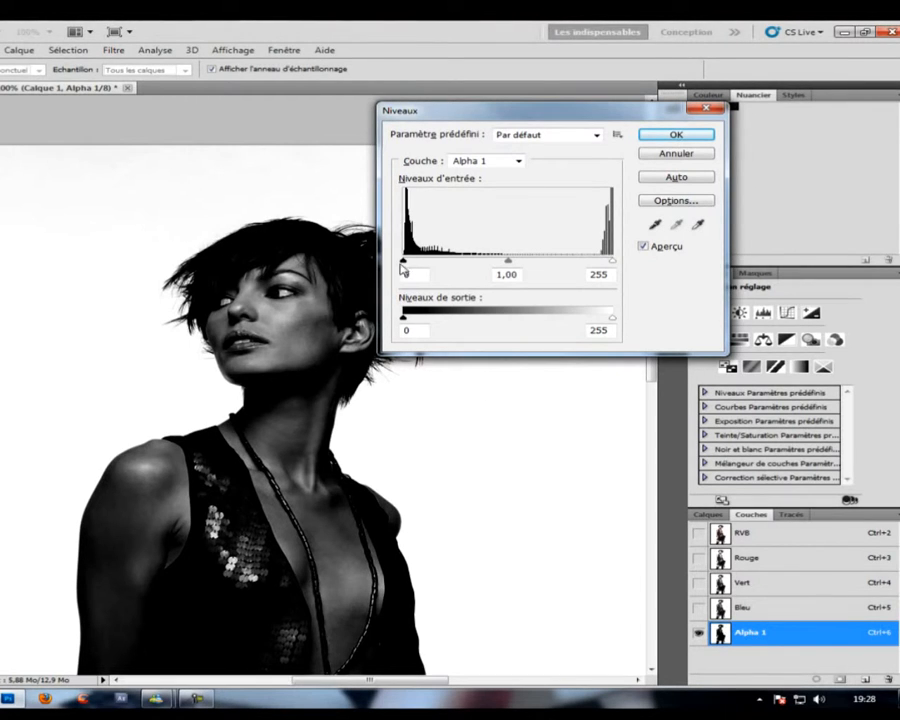
{"action": "left_click_drag", "start_coordinate": [404, 262], "coordinate": [532, 262]}
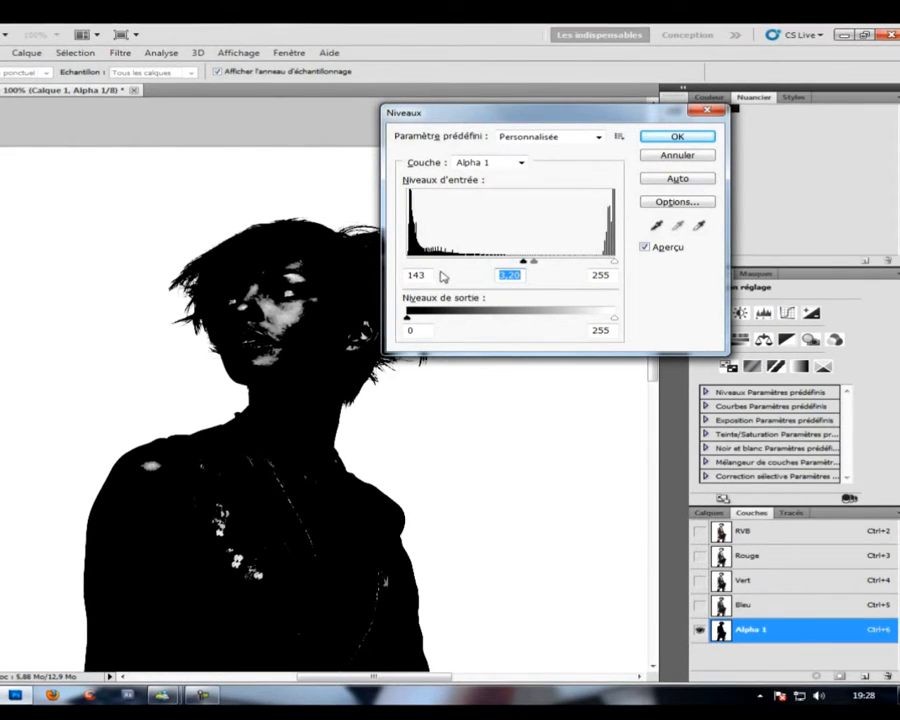
{"action": "left_click_drag", "start_coordinate": [523, 261], "coordinate": [531, 266]}
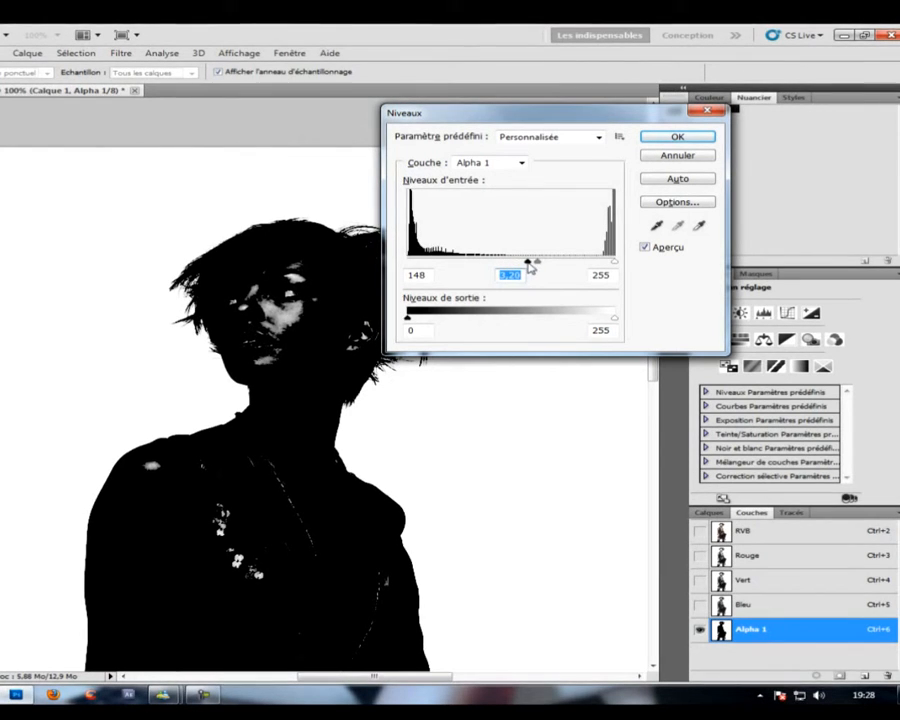
{"action": "left_click", "coordinate": [677, 139]}
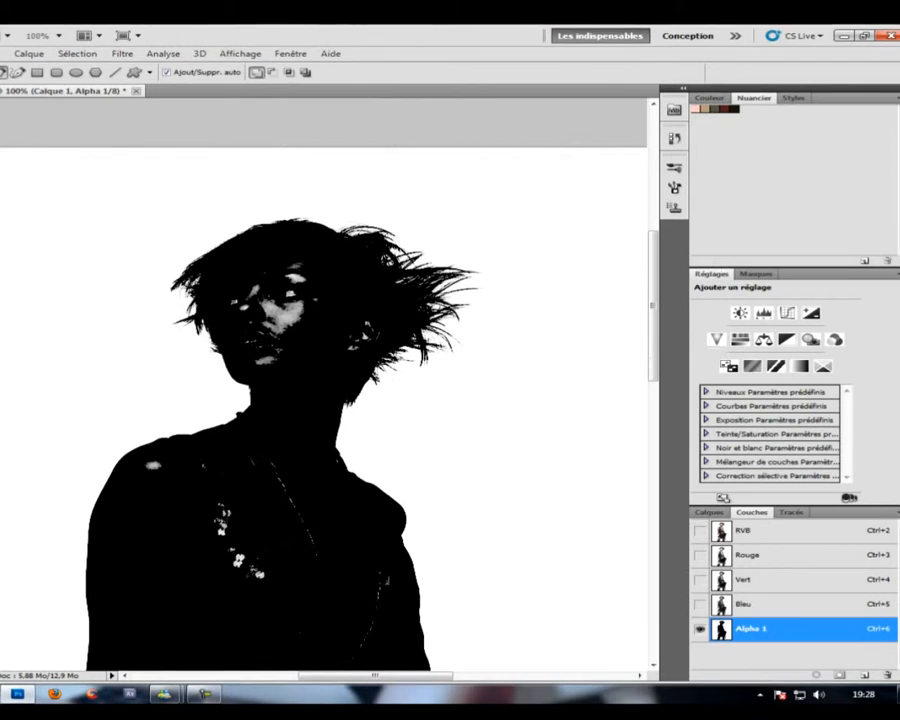
- Paint the remaining light areas inside the woman's silhouette black on the Alpha 1 channel and invert the channel
{"action": "key", "text": "b"}
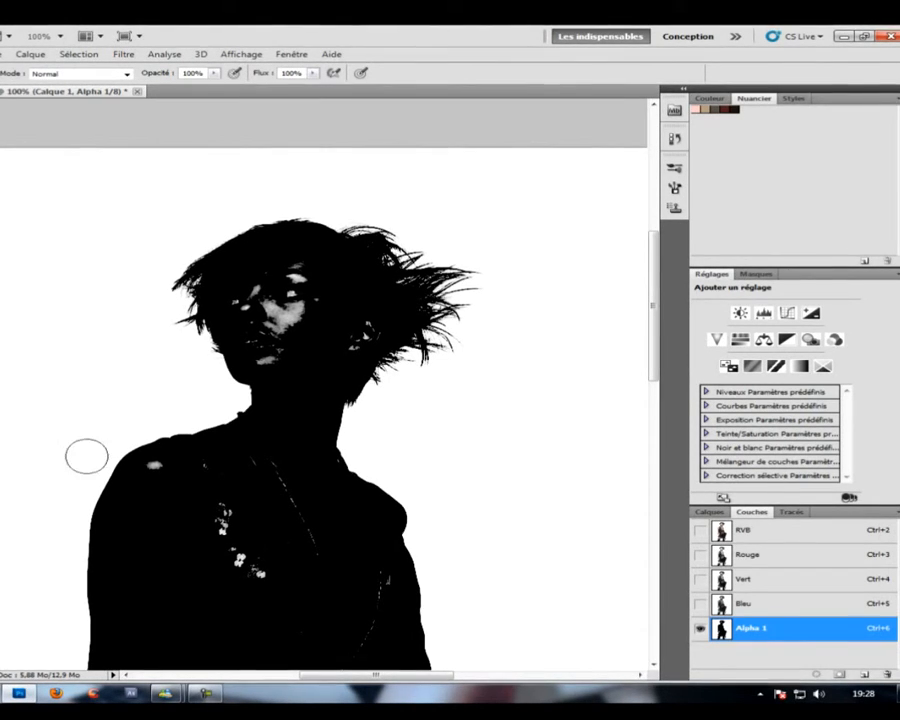
{"action": "mouse_move", "coordinate": [231, 295]}
{"action": "left_mouse_down"}
{"action": "mouse_move", "coordinate": [292, 269]}
{"action": "mouse_move", "coordinate": [285, 345]}
{"action": "mouse_move", "coordinate": [284, 279]}
{"action": "mouse_move", "coordinate": [299, 266]}
{"action": "mouse_move", "coordinate": [313, 298]}
{"action": "mouse_move", "coordinate": [290, 336]}
{"action": "mouse_move", "coordinate": [244, 301]}
{"action": "mouse_move", "coordinate": [251, 341]}
{"action": "mouse_move", "coordinate": [283, 366]}
{"action": "mouse_move", "coordinate": [286, 327]}
{"action": "mouse_move", "coordinate": [279, 366]}
{"action": "mouse_move", "coordinate": [276, 344]}
{"action": "mouse_move", "coordinate": [326, 345]}
{"action": "mouse_move", "coordinate": [362, 316]}
{"action": "mouse_move", "coordinate": [348, 356]}
{"action": "mouse_move", "coordinate": [304, 395]}
{"action": "mouse_move", "coordinate": [261, 468]}
{"action": "mouse_move", "coordinate": [300, 571]}
{"action": "mouse_move", "coordinate": [270, 477]}
{"action": "mouse_move", "coordinate": [313, 568]}
{"action": "mouse_move", "coordinate": [226, 516]}
{"action": "mouse_move", "coordinate": [240, 574]}
{"action": "mouse_move", "coordinate": [271, 588]}
{"action": "mouse_move", "coordinate": [218, 491]}
{"action": "mouse_move", "coordinate": [214, 461]}
{"action": "mouse_move", "coordinate": [161, 483]}
{"action": "mouse_move", "coordinate": [158, 472]}
{"action": "mouse_move", "coordinate": [219, 499]}
{"action": "mouse_move", "coordinate": [289, 567]}
{"action": "mouse_move", "coordinate": [320, 573]}
{"action": "mouse_move", "coordinate": [307, 477]}
{"action": "mouse_move", "coordinate": [335, 585]}
{"action": "mouse_move", "coordinate": [323, 633]}
{"action": "mouse_move", "coordinate": [333, 601]}
{"action": "mouse_move", "coordinate": [382, 566]}
{"action": "mouse_move", "coordinate": [348, 653]}
{"action": "left_mouse_up"}
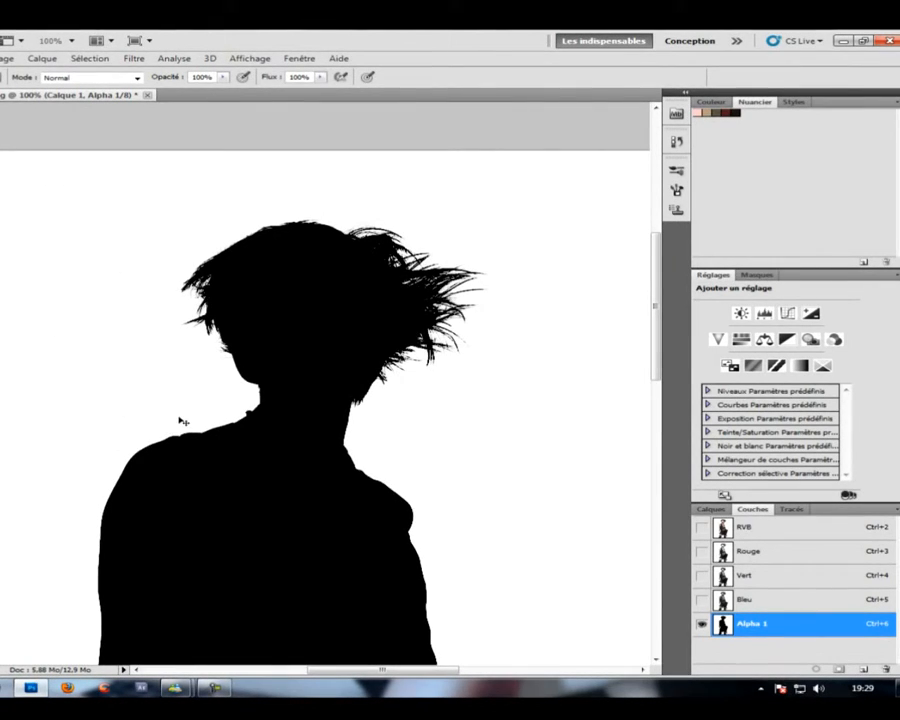
{"action": "key", "text": "ctrl+i"}
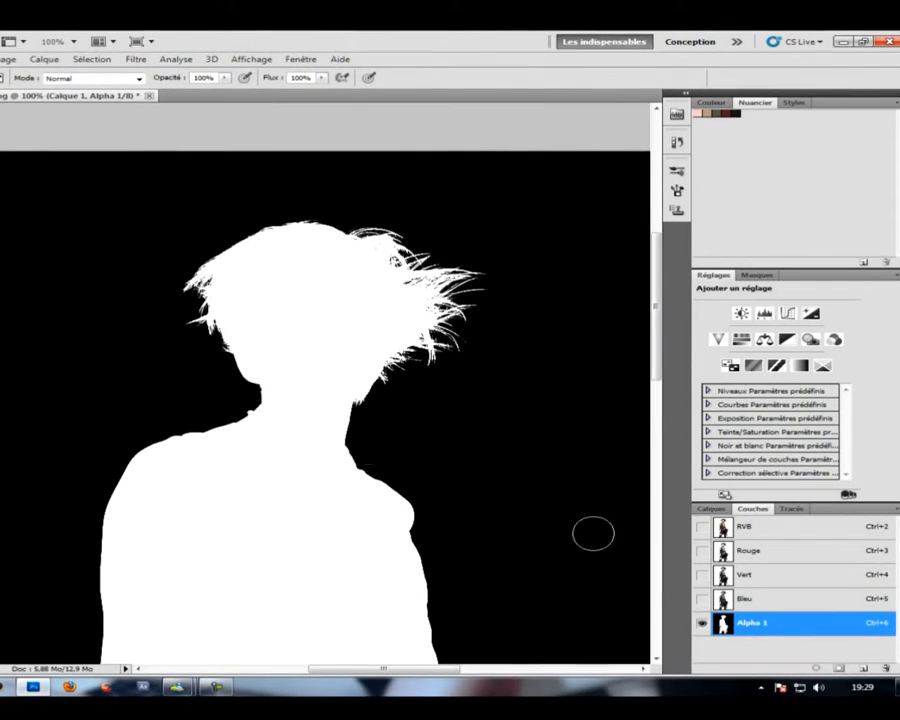
- Show the RVB composite, hide the Alpha 1 channel and return to the layer list with the colour channels active
{"action": "left_click", "coordinate": [702, 527]}
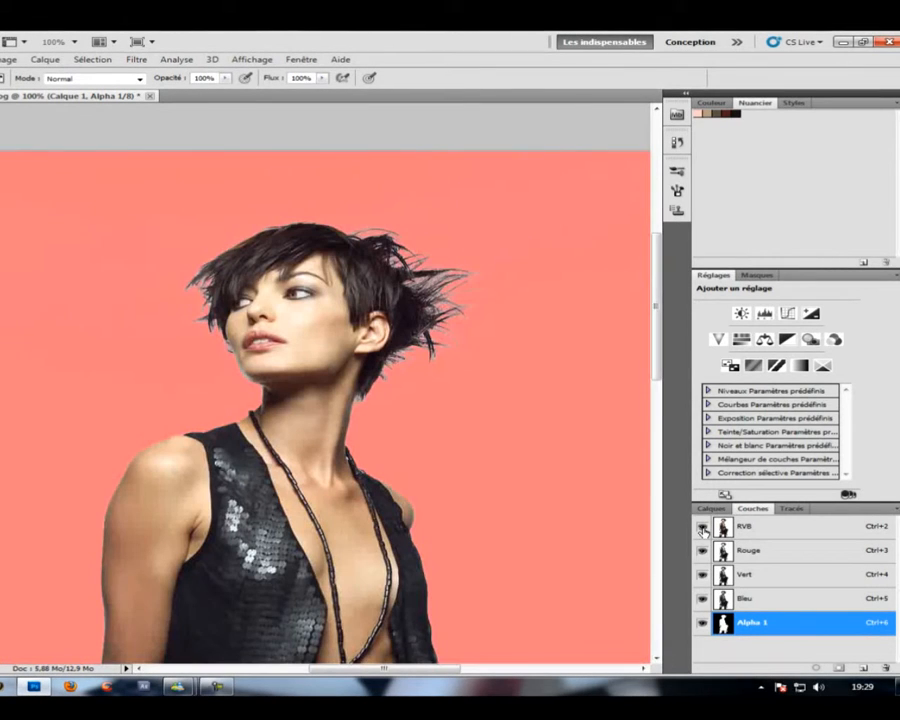
{"action": "left_click", "coordinate": [703, 623]}
{"action": "left_click", "coordinate": [757, 533]}
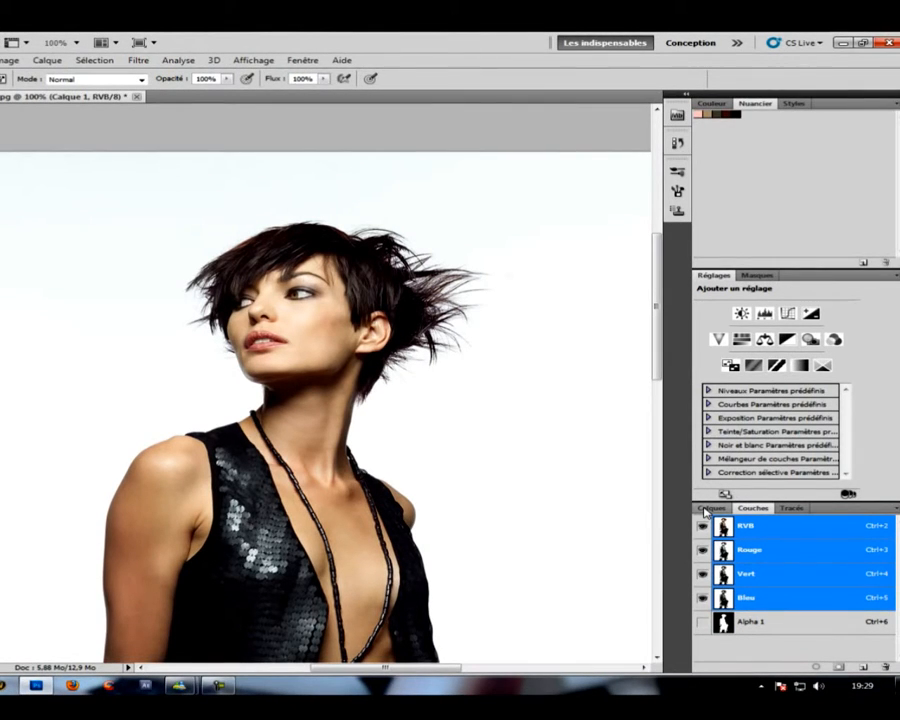
{"action": "left_click", "coordinate": [709, 508]}
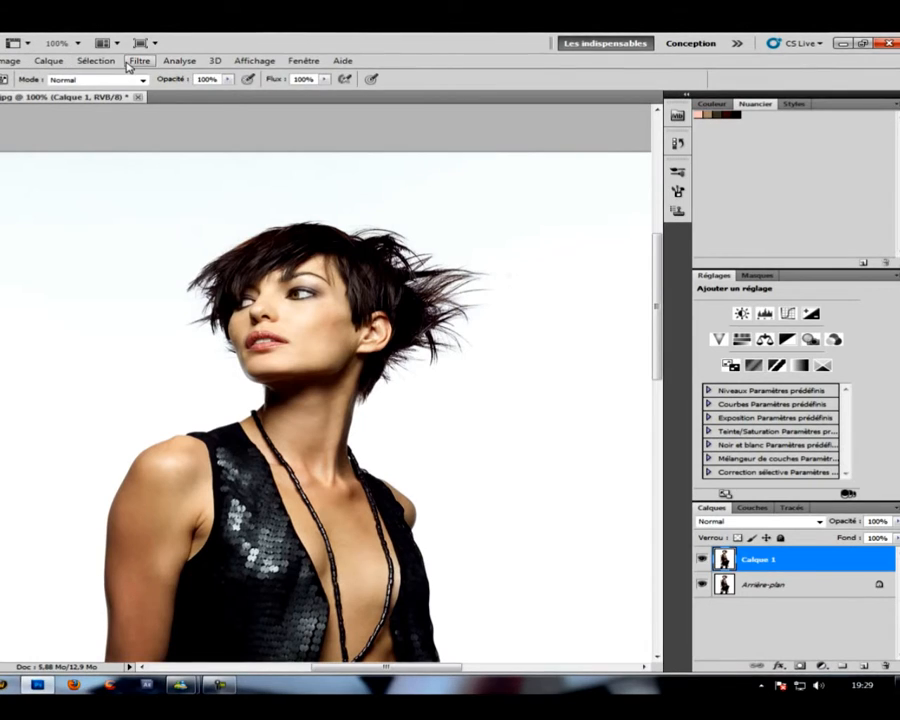
- Load the Alpha 1 channel of tuto decoupe.jpg as a new selection
{"action": "left_click", "coordinate": [96, 60]}
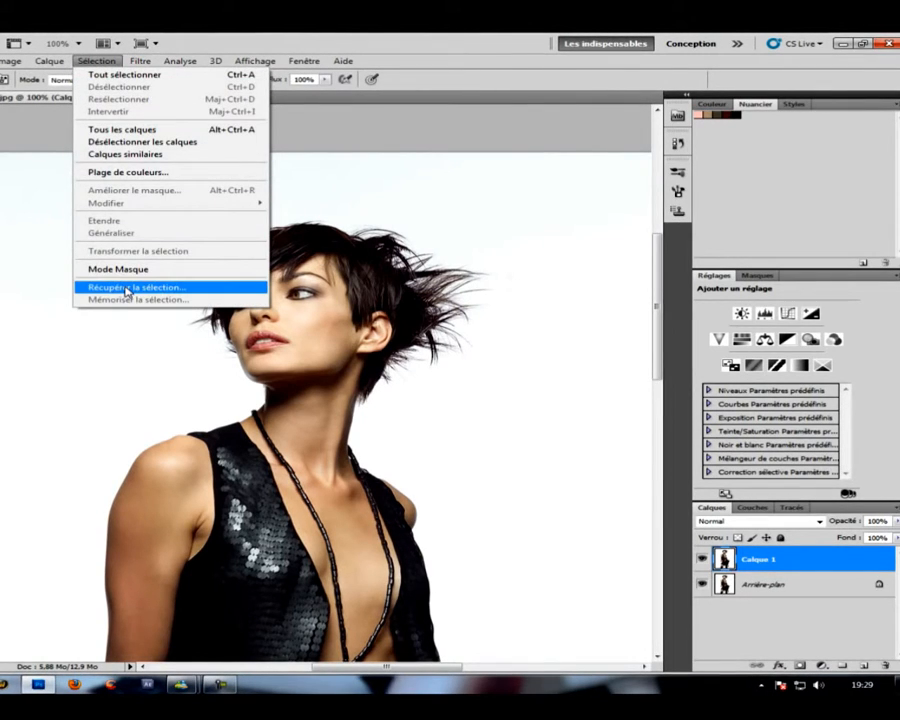
{"action": "left_click", "coordinate": [174, 290]}
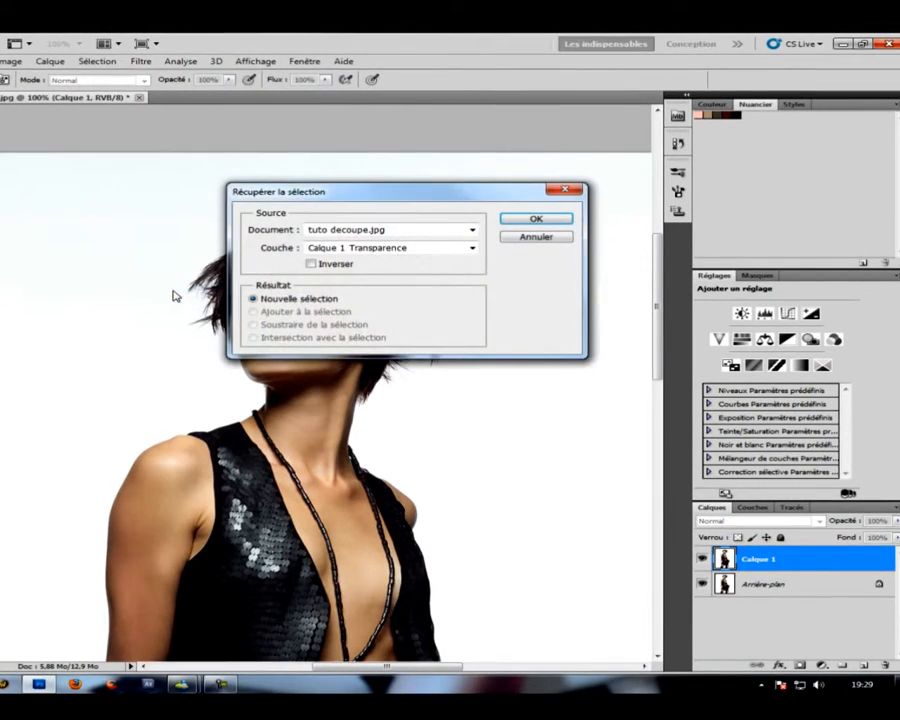
{"action": "left_click", "coordinate": [352, 249]}
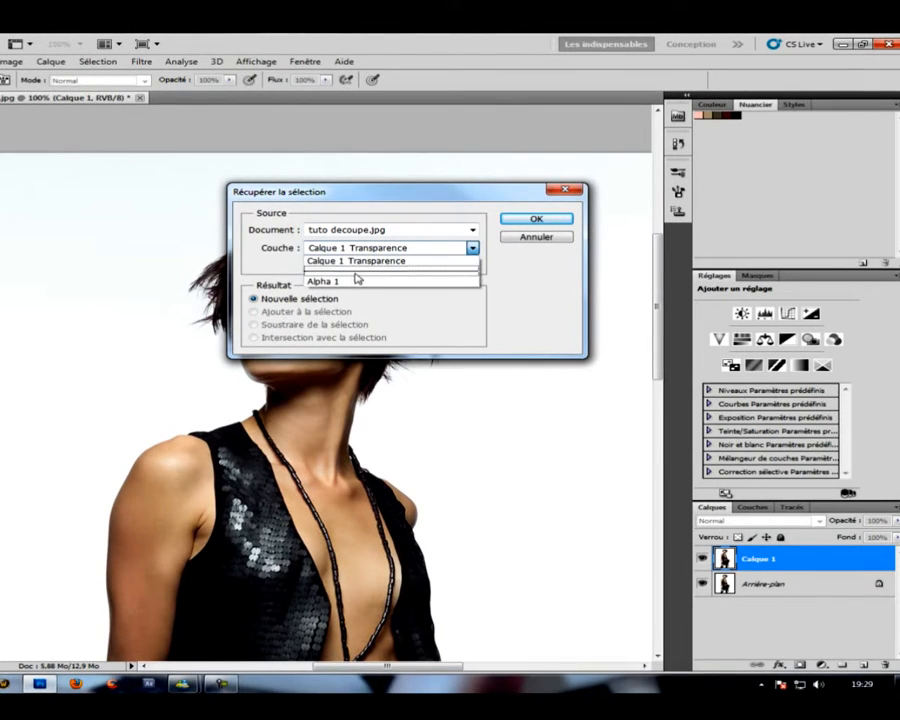
{"action": "left_click", "coordinate": [363, 283]}
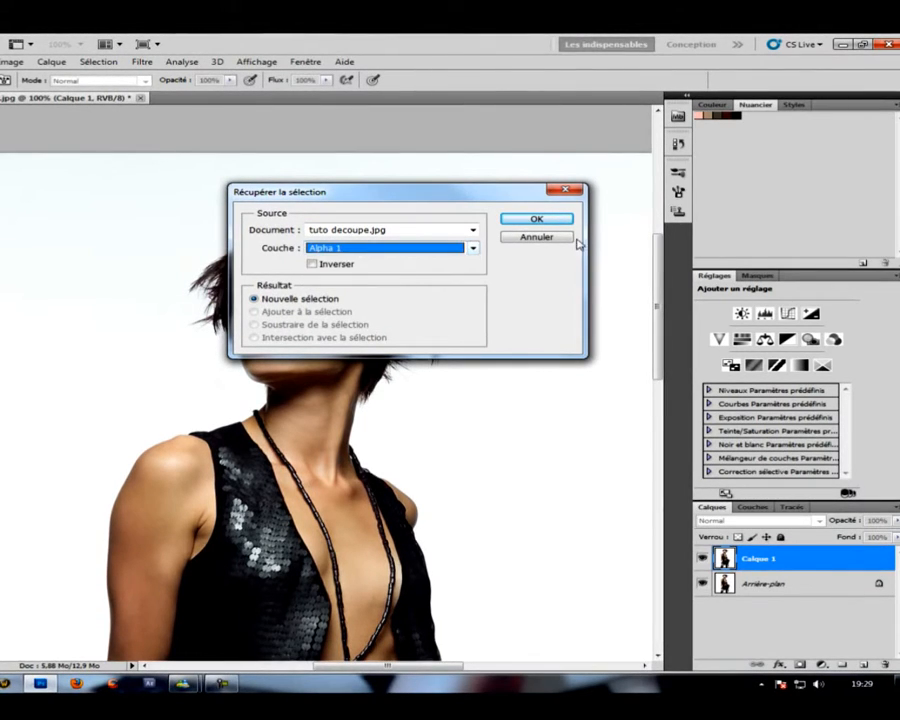
{"action": "left_click", "coordinate": [536, 219]}
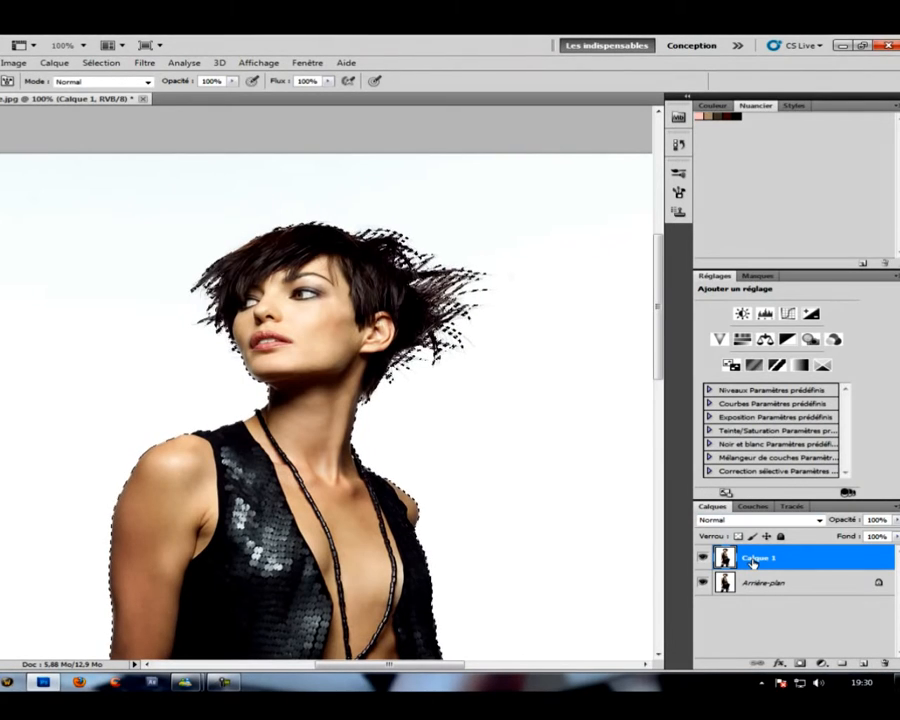
- Copy the selected woman to a new layer, hide Calque 1 and Arrière-plan, and inspect the cutout's edges
{"action": "key", "text": "ctrl+j"}
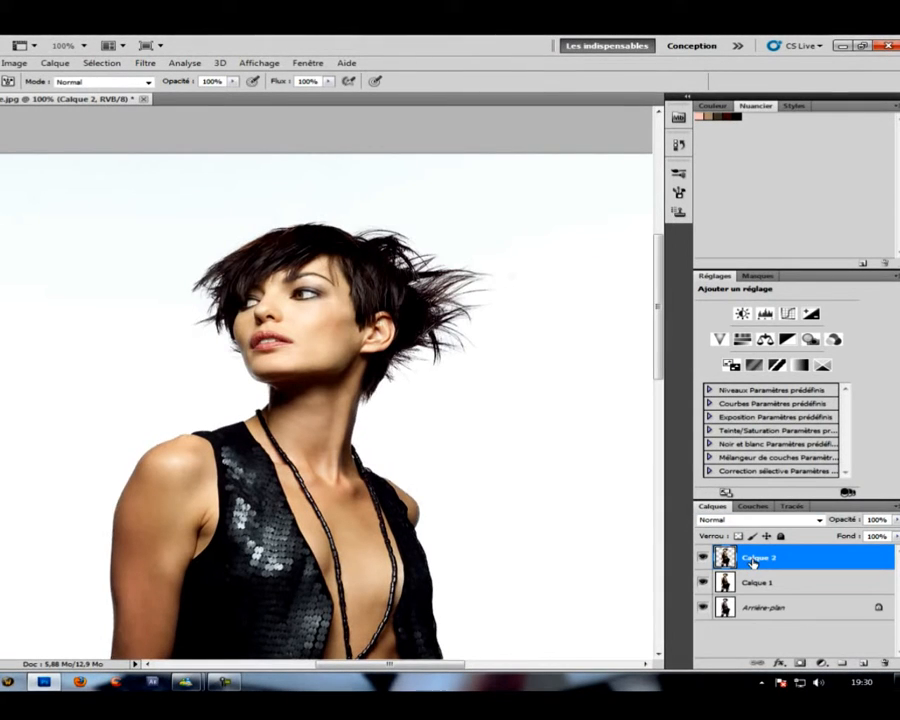
{"action": "left_click", "coordinate": [704, 607]}
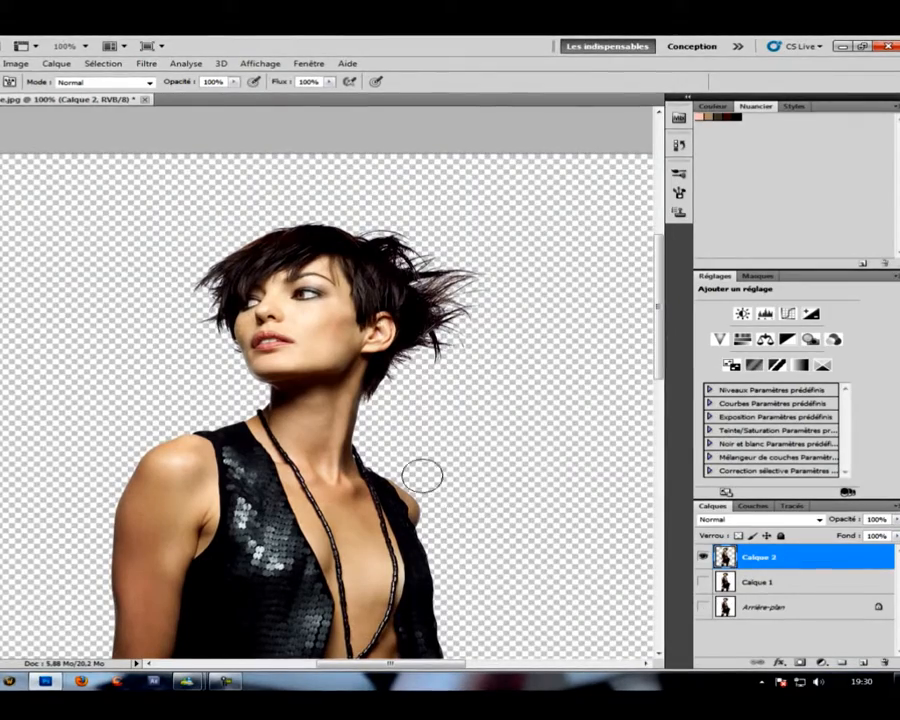
{"action": "left_click_drag", "start_coordinate": [378, 343], "coordinate": [451, 168]}
{"action": "left_click_drag", "start_coordinate": [390, 322], "coordinate": [401, 398]}
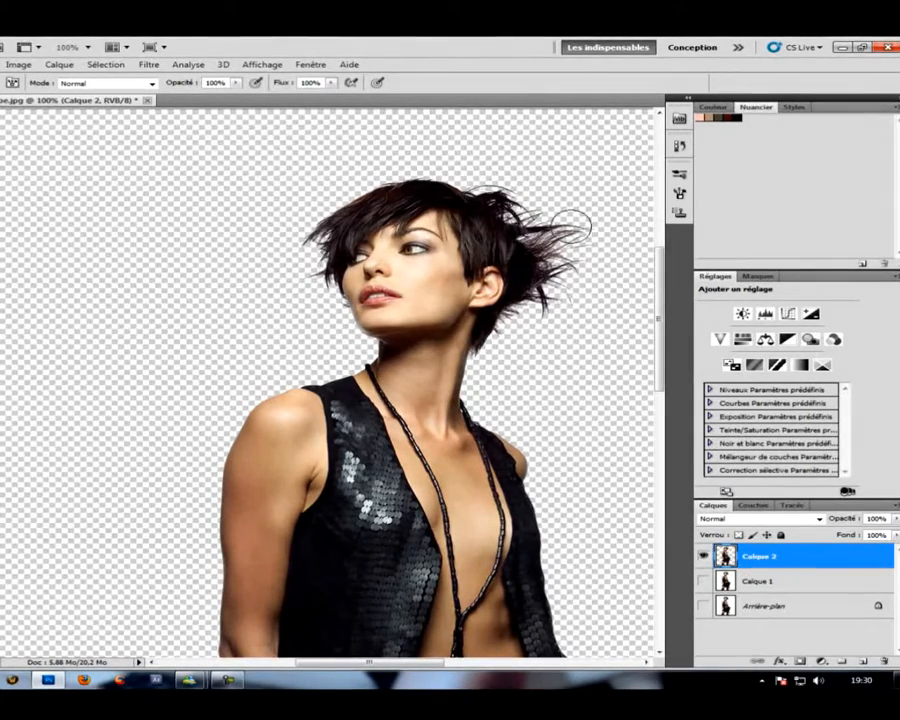
{"action": "scroll", "coordinate": [330, 470], "scroll_direction": "down", "scroll_amount": 10}
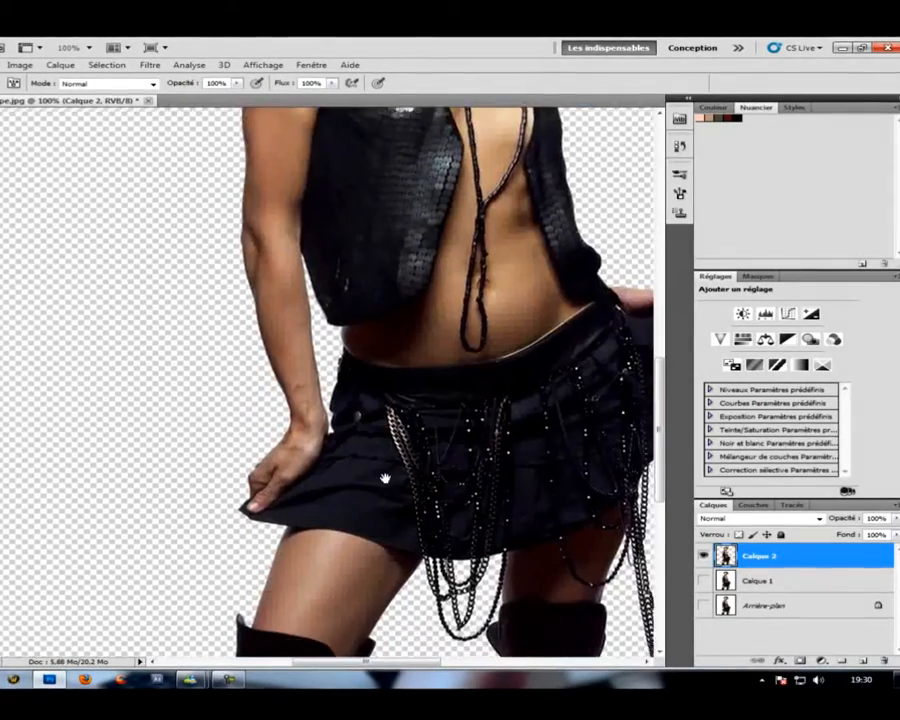
{"action": "left_click_drag", "start_coordinate": [384, 479], "coordinate": [520, 524]}
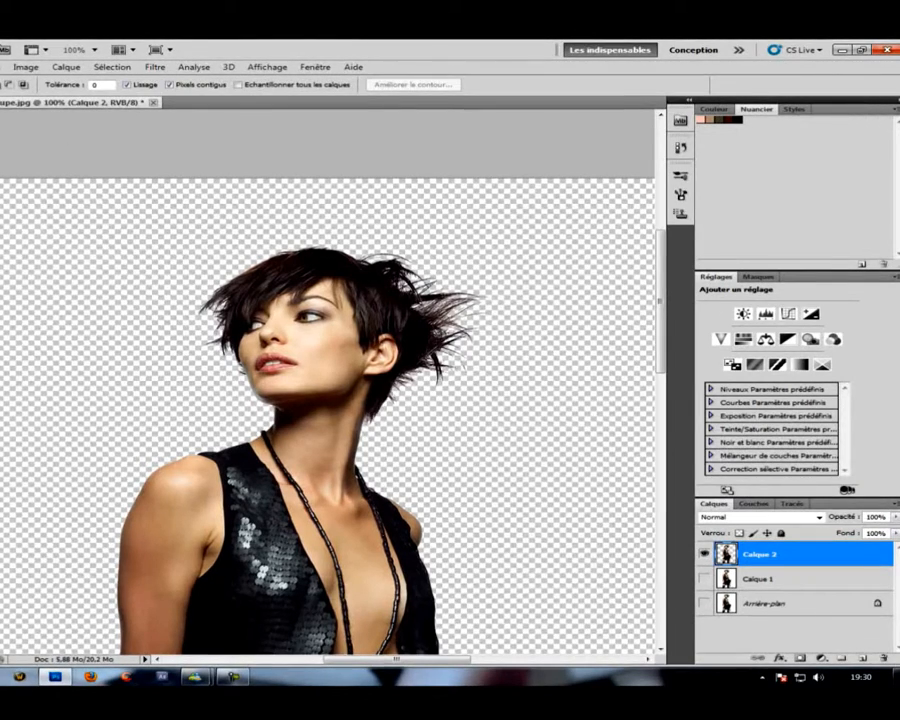
- Select a skin area on the woman's face with the Magic Wand at tolerance 0
{"action": "right_click", "coordinate": [0, 163]}
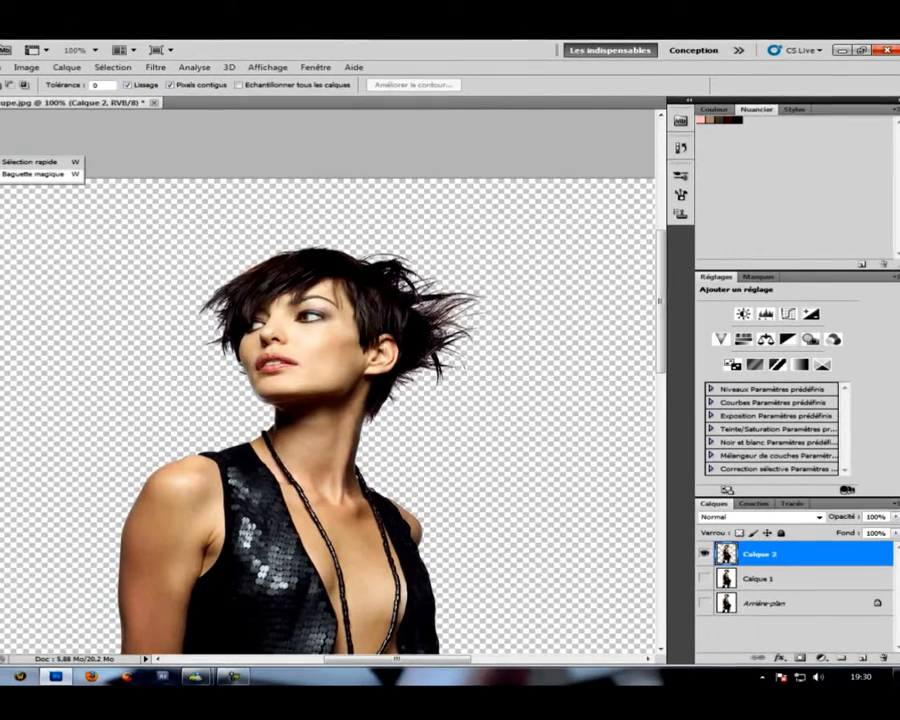
{"action": "left_click", "coordinate": [2, 174]}
{"action": "left_click", "coordinate": [320, 374]}
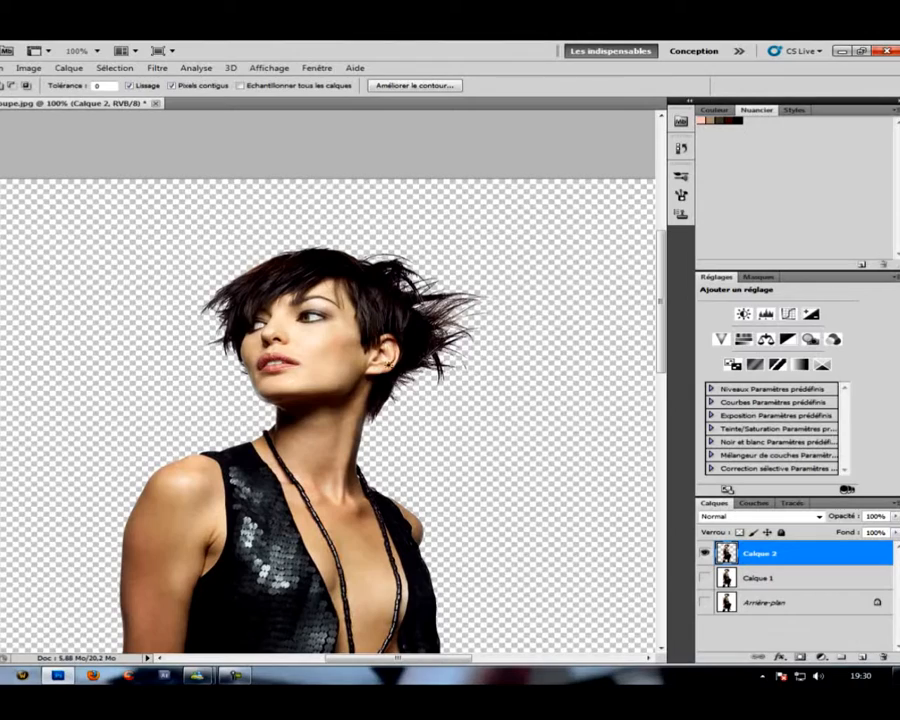
{"action": "key", "text": "m"}
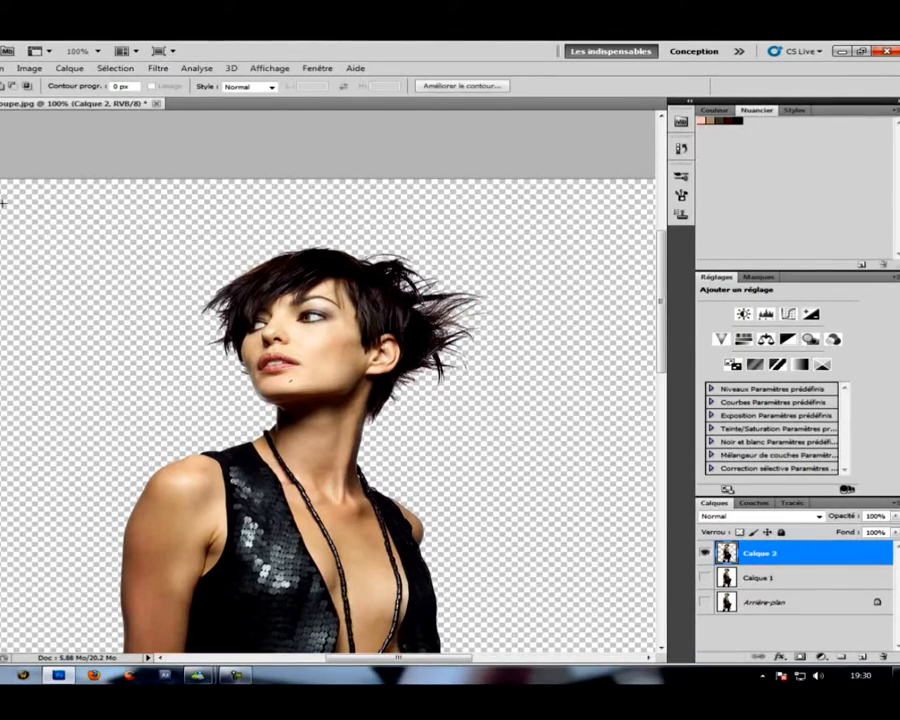
{"action": "left_click_drag", "start_coordinate": [50, 275], "coordinate": [231, 402]}
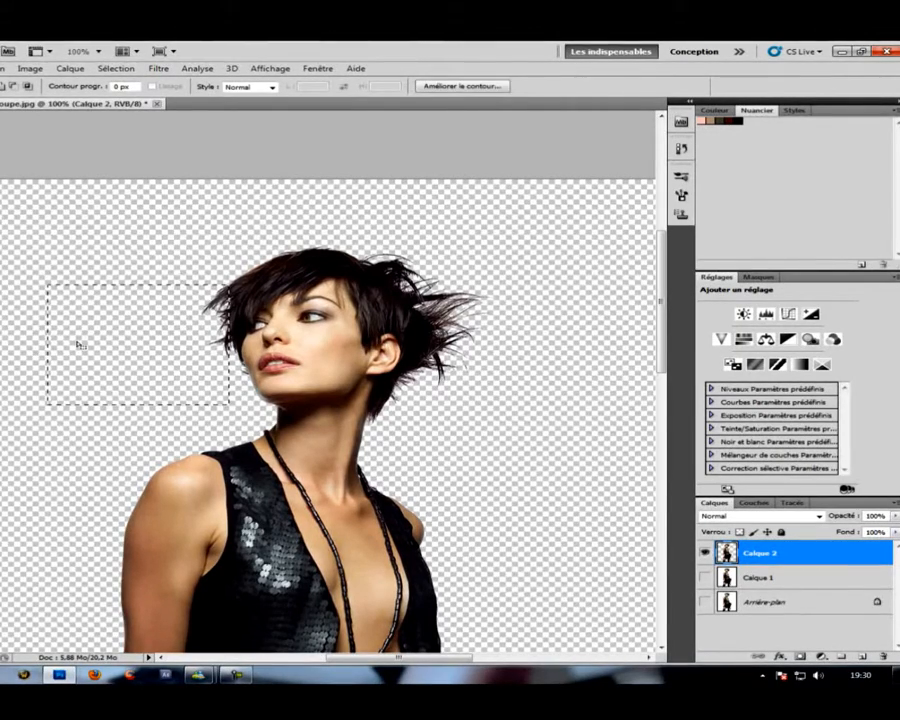
{"action": "left_click", "coordinate": [94, 245]}
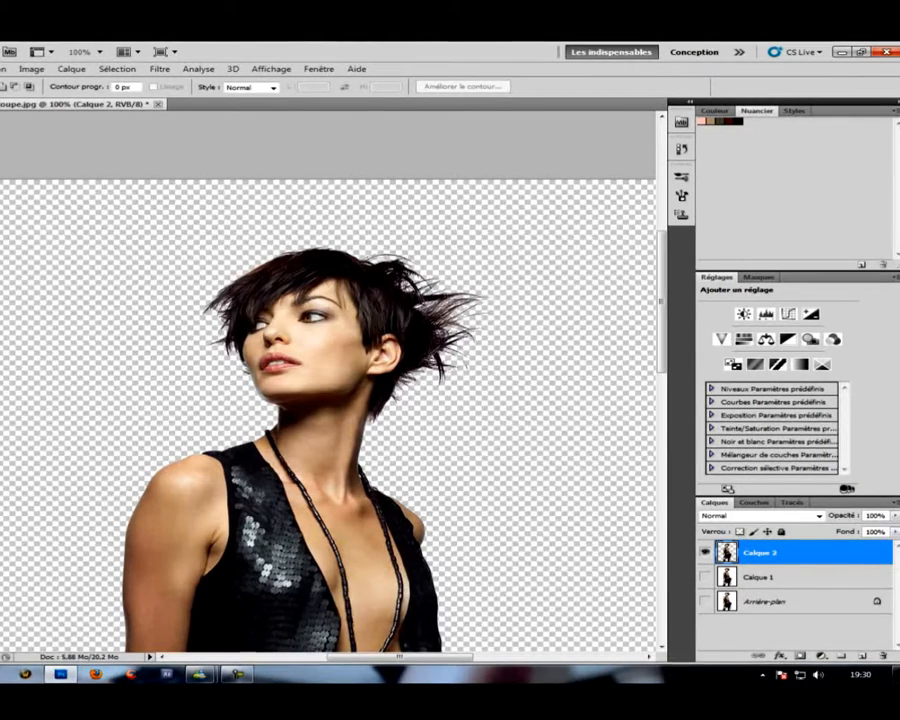
- Close tuto decoupe.jpg without saving the changes and open tuto decoupe 2.jpg
{"action": "key", "text": "p"}
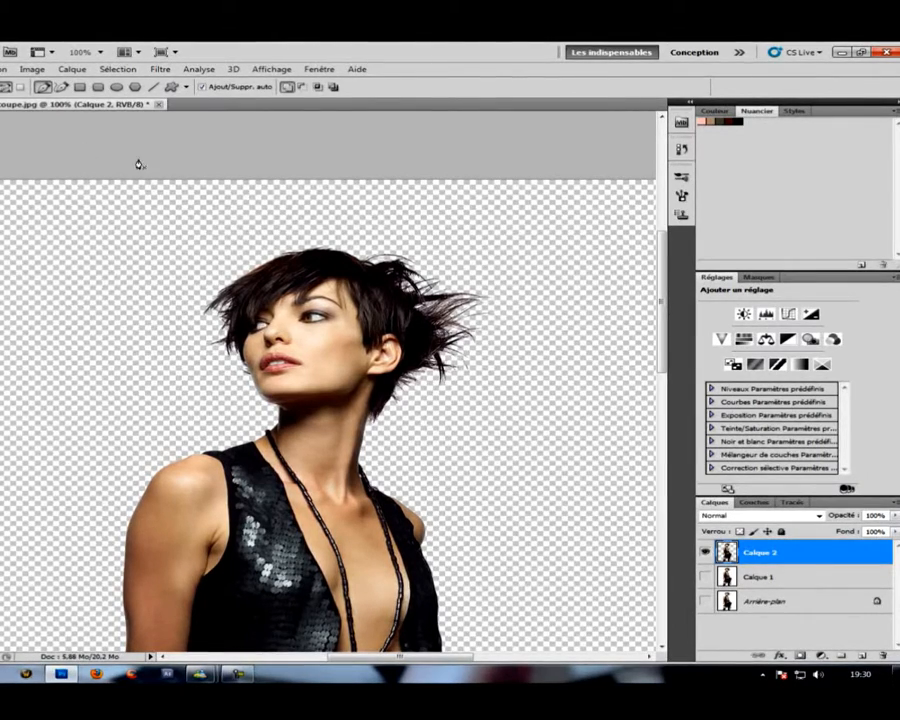
{"action": "left_click", "coordinate": [158, 104]}
{"action": "left_click", "coordinate": [421, 283]}
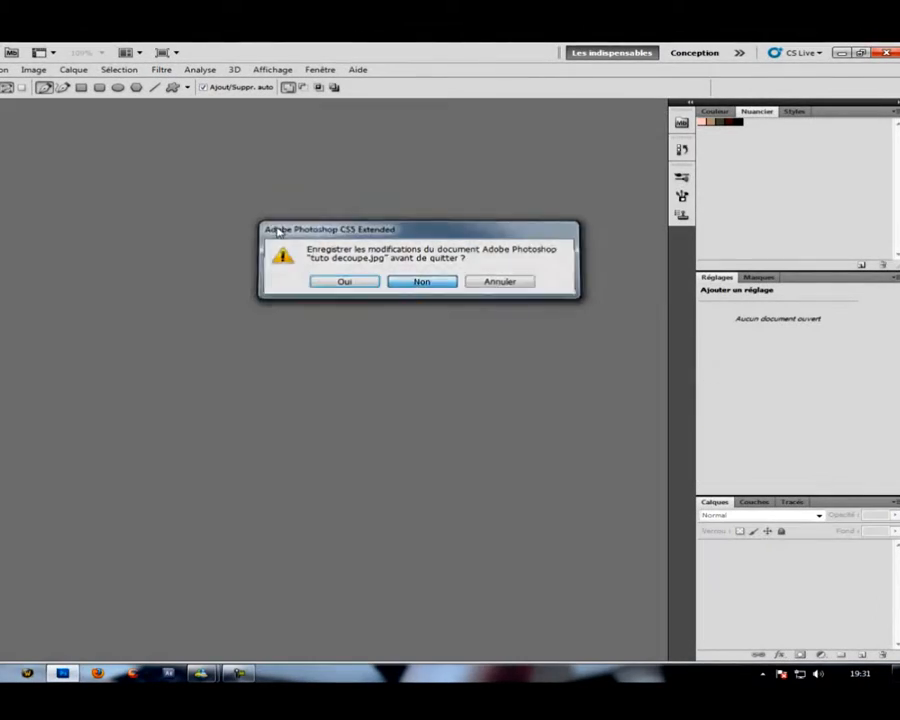
{"action": "left_click", "coordinate": [0, 70]}
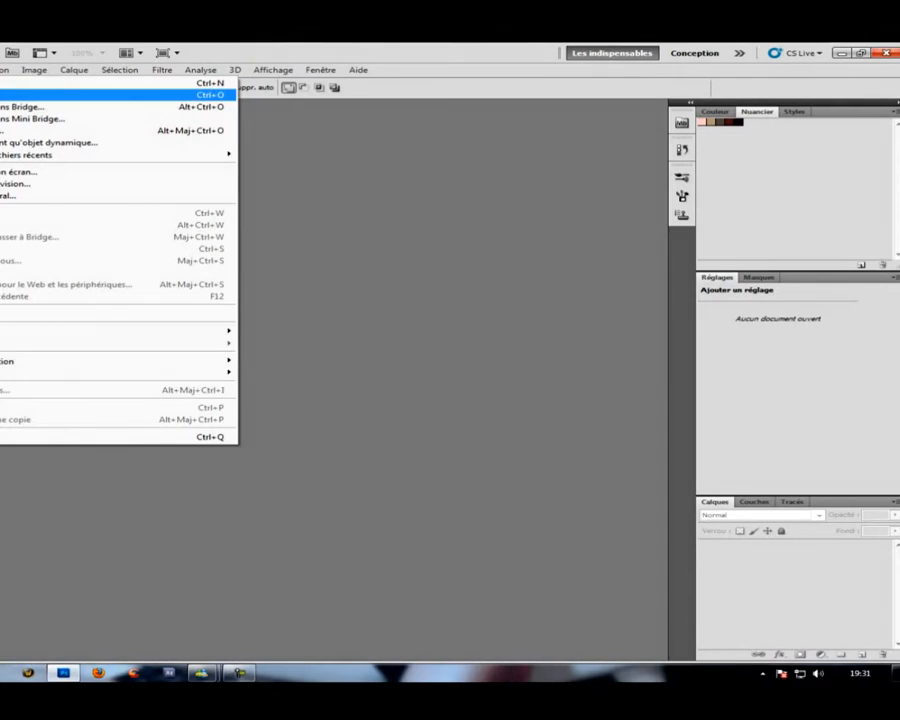
{"action": "left_click", "coordinate": [5, 94]}
{"action": "double_click", "coordinate": [302, 213]}
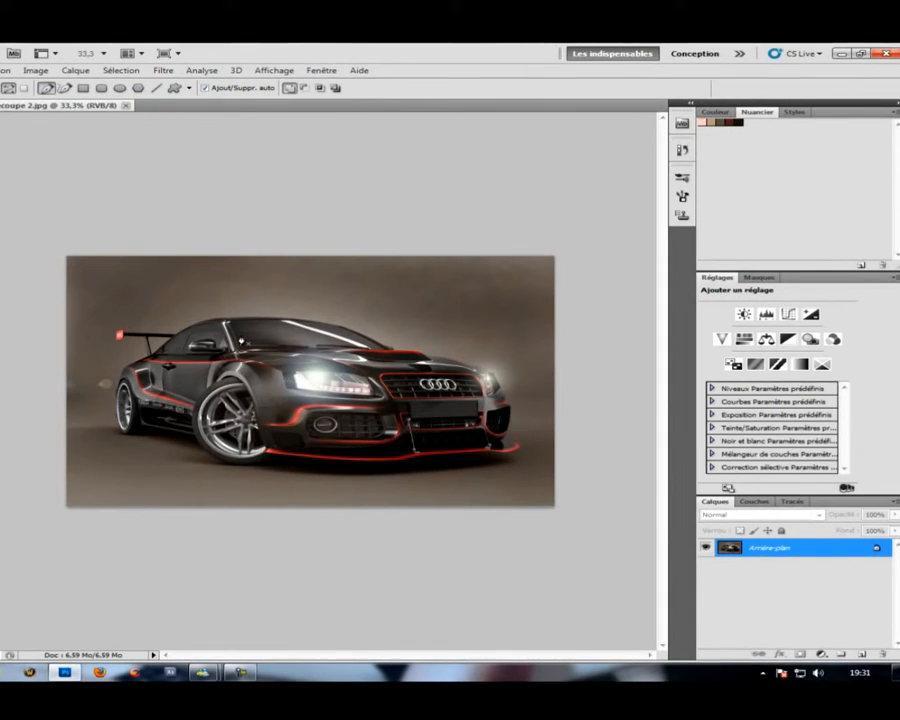
- Start a Pen path where the spoiler meets the car's rear roofline and curve it up to the roof above the windscreen pillar
{"action": "key", "text": "ctrl+plus"}
{"action": "key", "text": "ctrl+plus"}
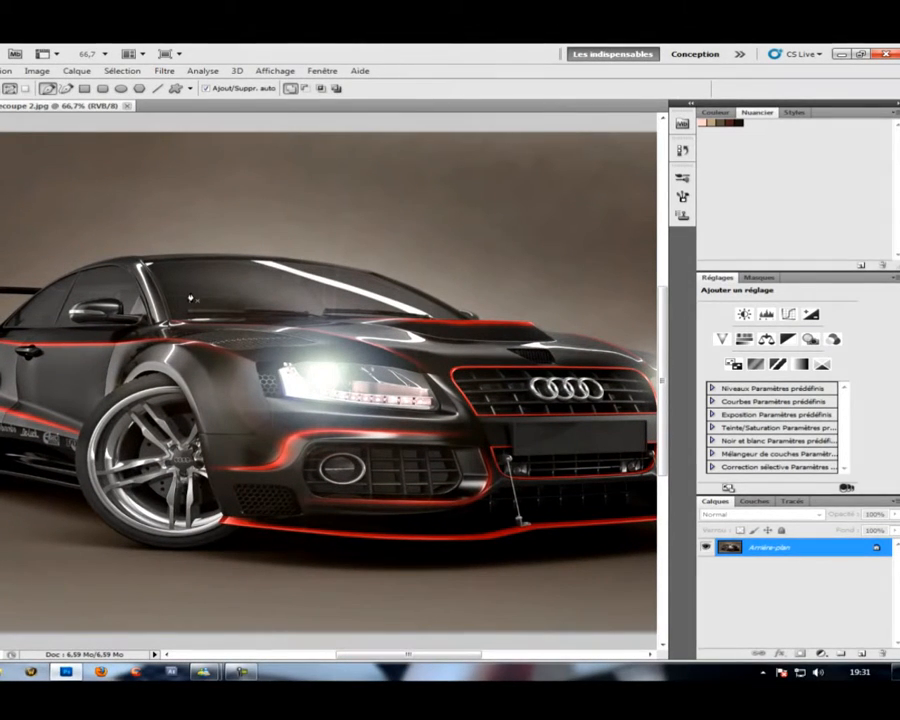
{"action": "key", "text": "ctrl+plus"}
{"action": "left_click_drag", "start_coordinate": [268, 337], "coordinate": [428, 428]}
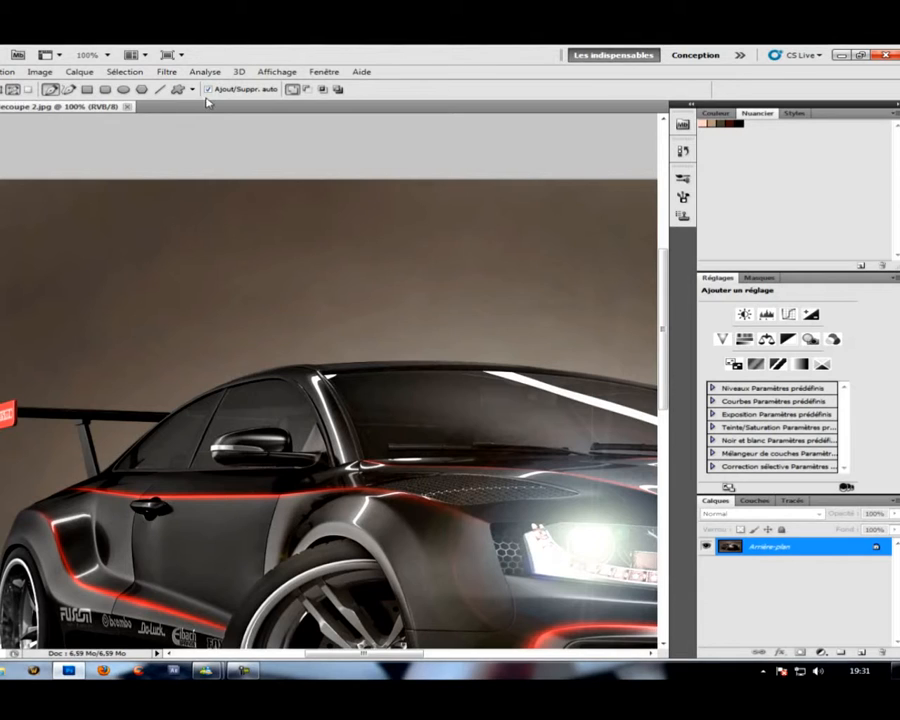
{"action": "left_click", "coordinate": [173, 413]}
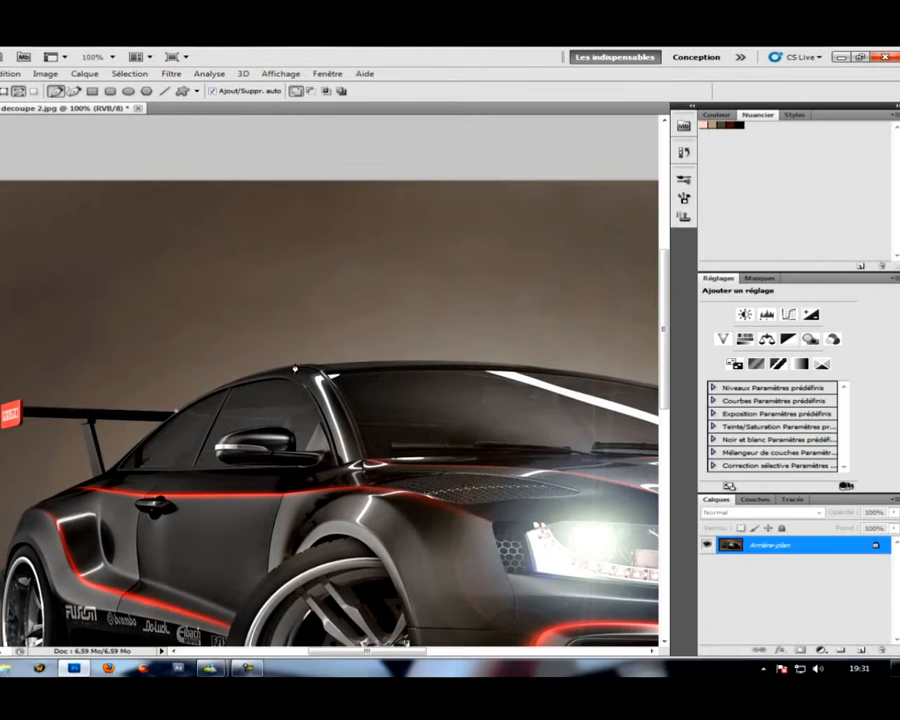
{"action": "left_click_drag", "start_coordinate": [295, 369], "coordinate": [340, 365]}
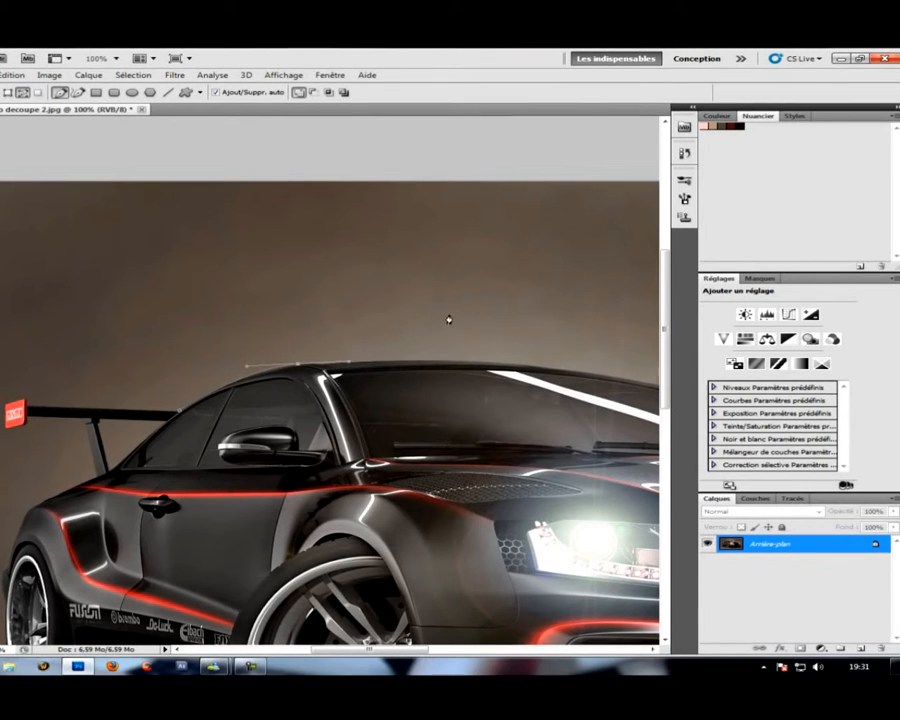
{"action": "left_click_drag", "start_coordinate": [466, 264], "coordinate": [441, 242]}
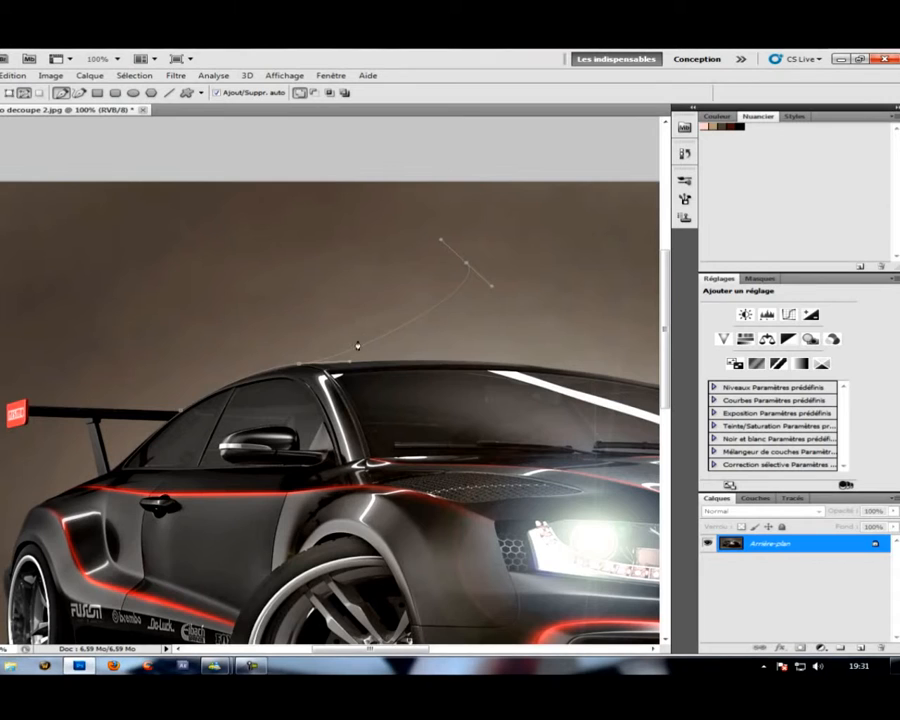
{"action": "key", "text": "ctrl+z"}
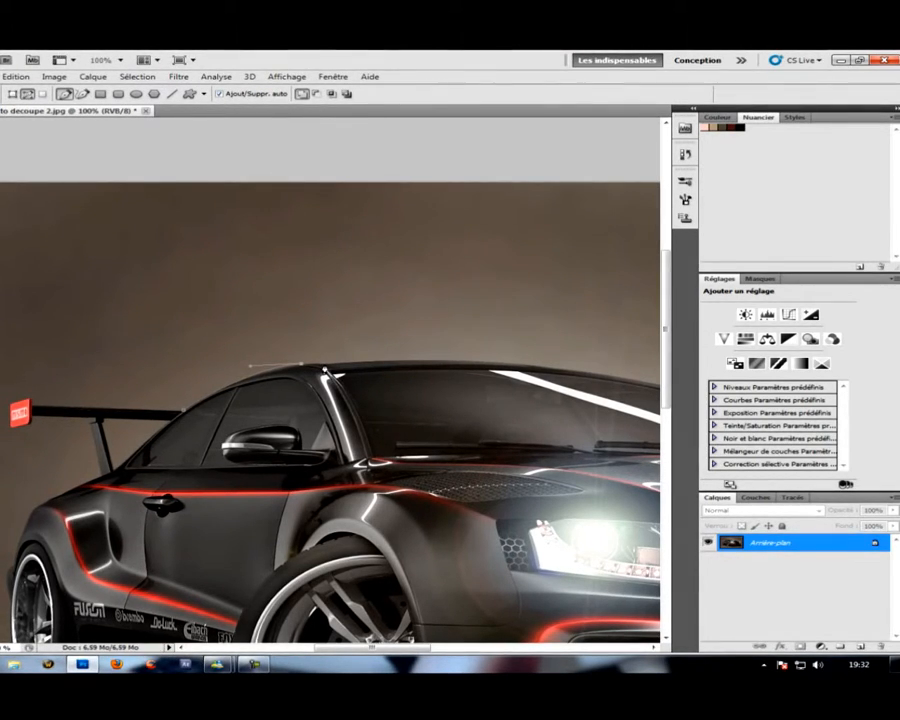
- Continue the Pen path with a curved segment along the roof above the windscreen and remove the new anchor's outgoing handle
{"action": "left_click_drag", "start_coordinate": [403, 420], "coordinate": [235, 429]}
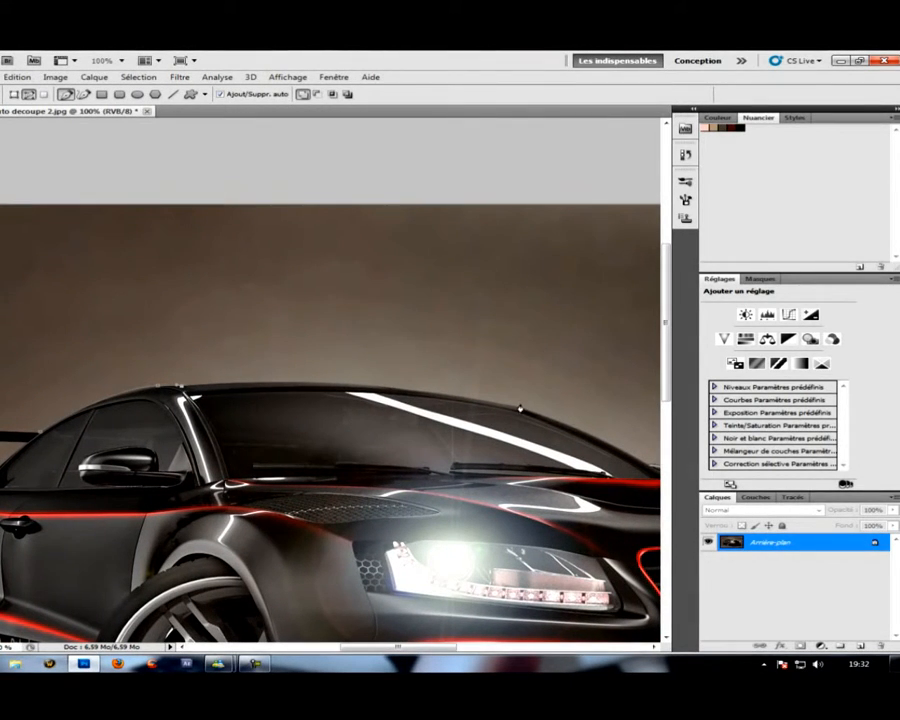
{"action": "left_click_drag", "start_coordinate": [518, 410], "coordinate": [647, 446]}
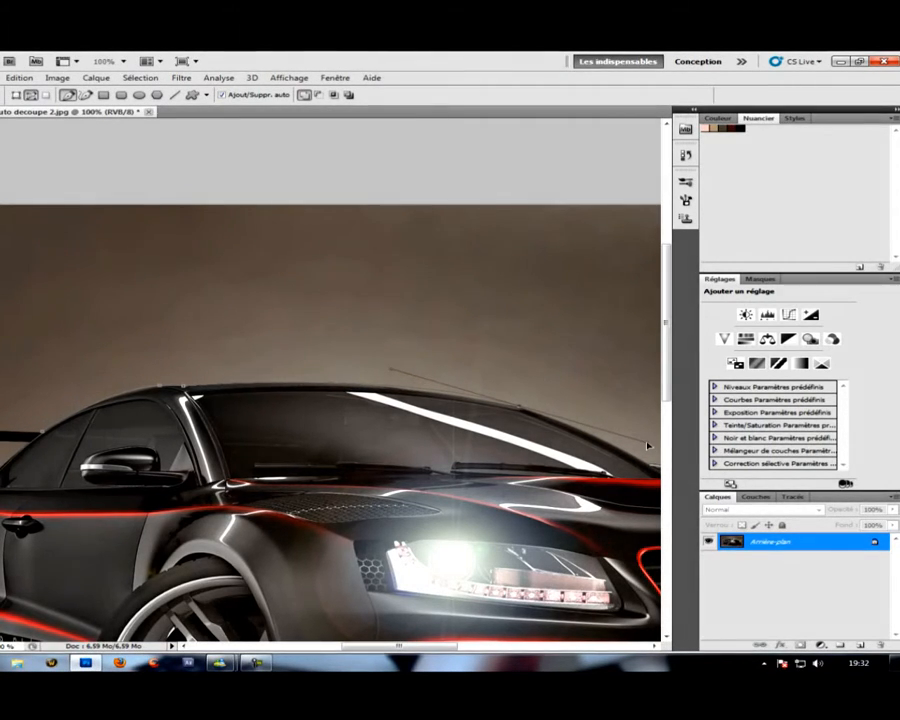
{"action": "left_click", "coordinate": [520, 409], "text": "alt"}
- Extend the path to the windscreen's lower front corner and close it roughly across the bonnet, front wing and door
{"action": "left_click_drag", "start_coordinate": [513, 458], "coordinate": [198, 272]}
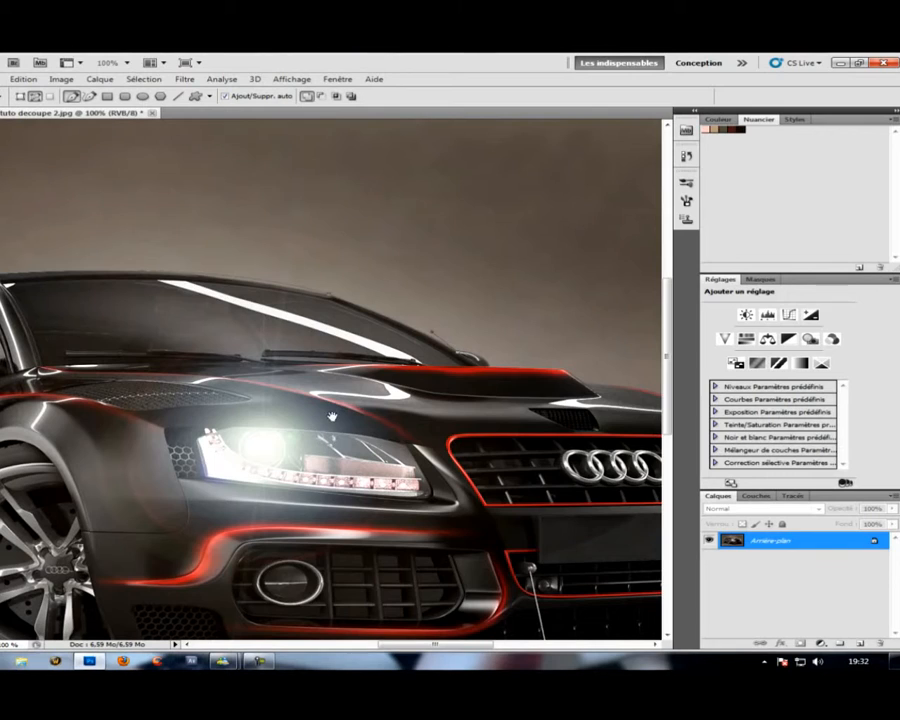
{"action": "left_click_drag", "start_coordinate": [343, 404], "coordinate": [489, 385]}
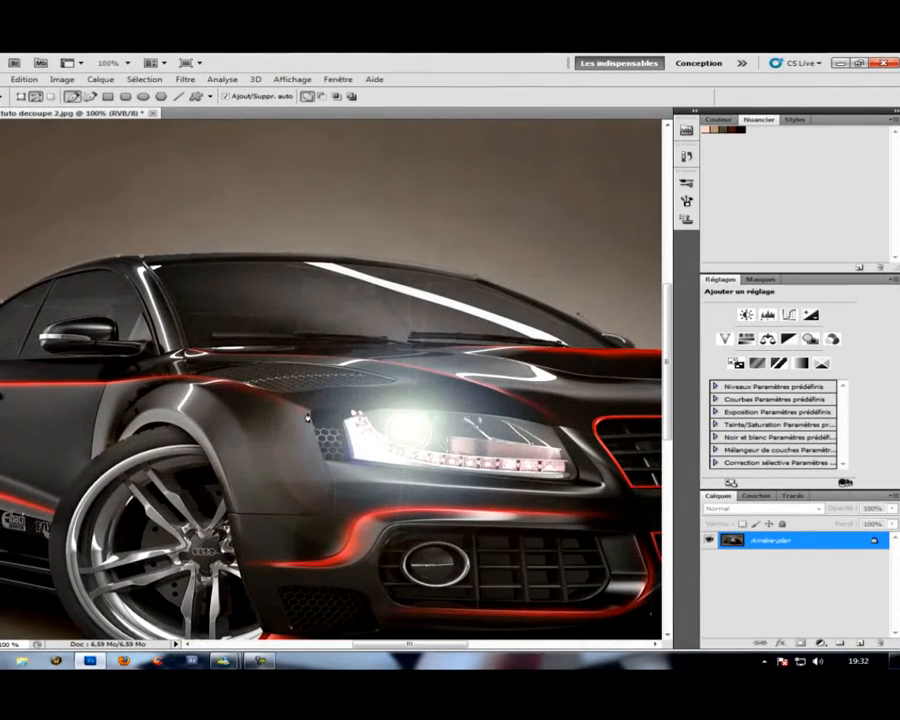
{"action": "left_click_drag", "start_coordinate": [143, 438], "coordinate": [321, 470]}
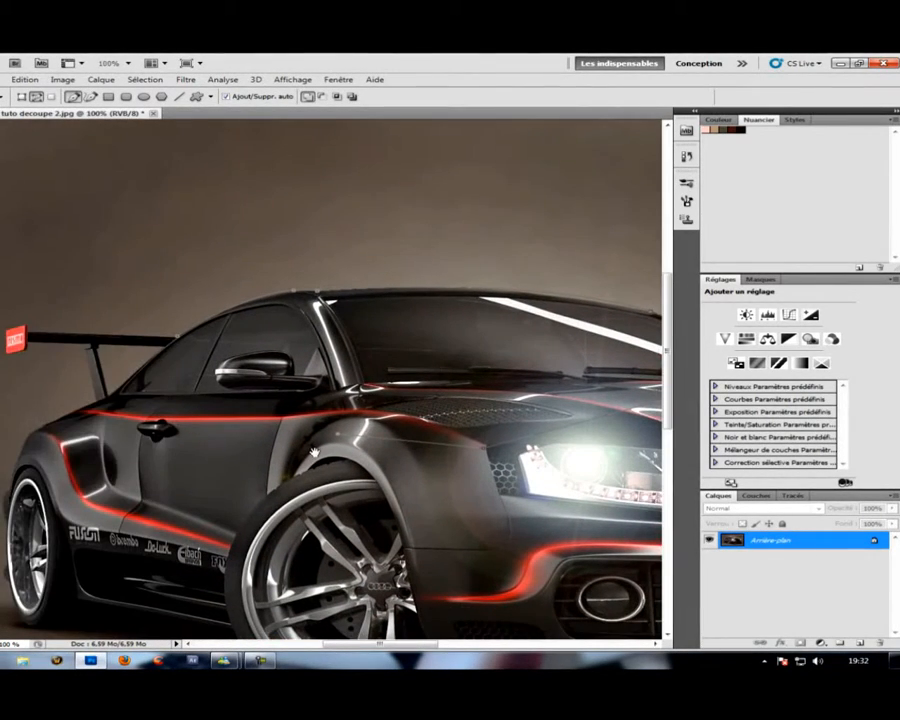
{"action": "left_click", "coordinate": [164, 359]}
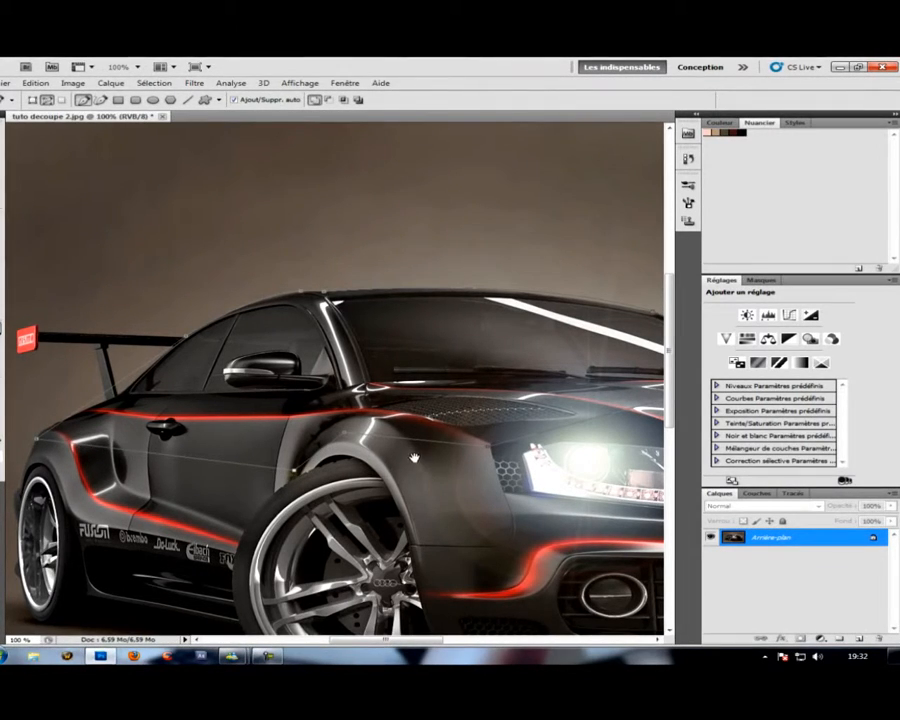
- Convert the work path into a new selection with a 0 pixel radius and Lissé enabled
{"action": "left_click_drag", "start_coordinate": [418, 460], "coordinate": [268, 400]}
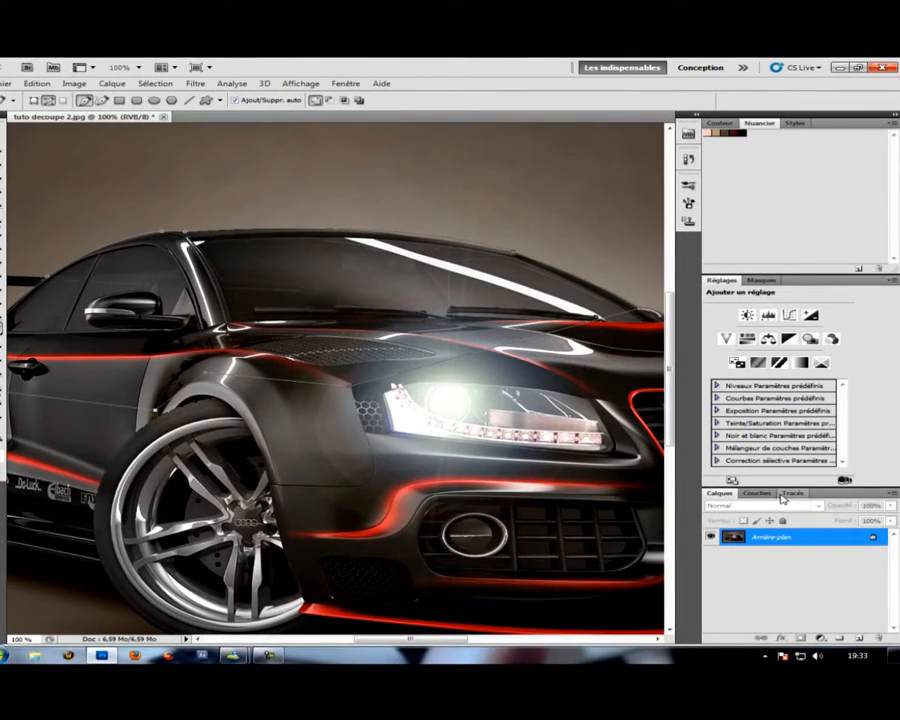
{"action": "left_click", "coordinate": [792, 493]}
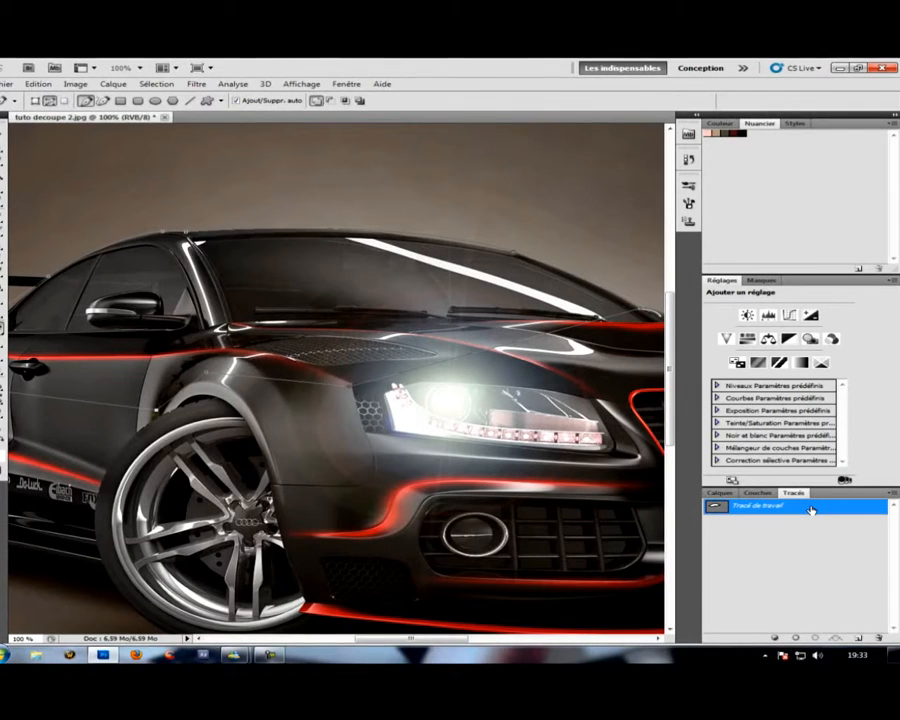
{"action": "right_click", "coordinate": [811, 510]}
{"action": "left_click", "coordinate": [810, 546]}
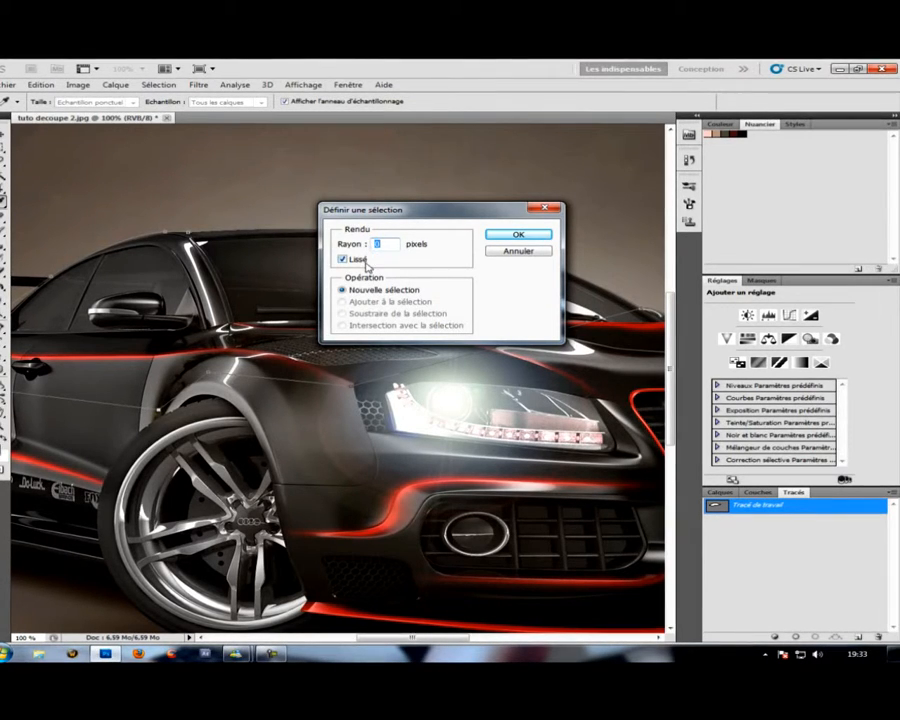
{"action": "left_click", "coordinate": [519, 235]}
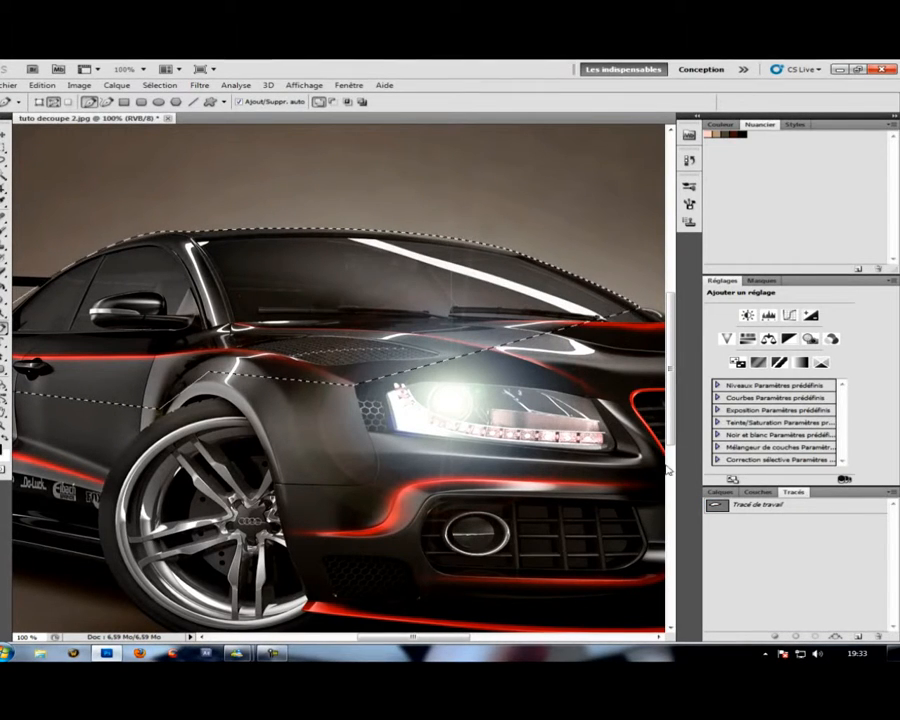
- Copy the selected part of the car to a new layer, hide Arrière-plan and inspect the cutout's edges
{"action": "left_click", "coordinate": [723, 492]}
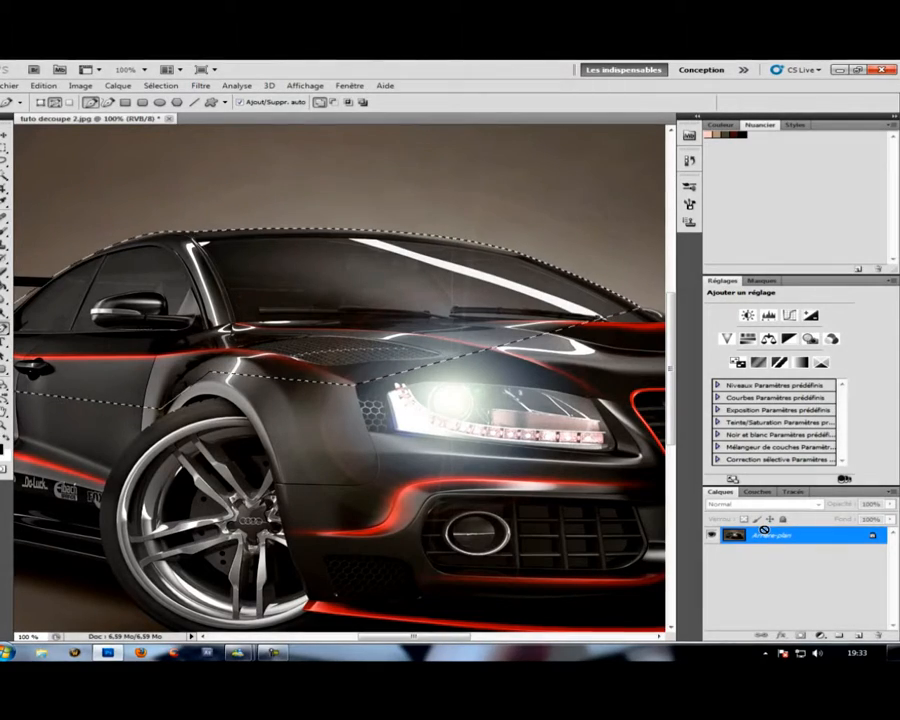
{"action": "key", "text": "ctrl+j"}
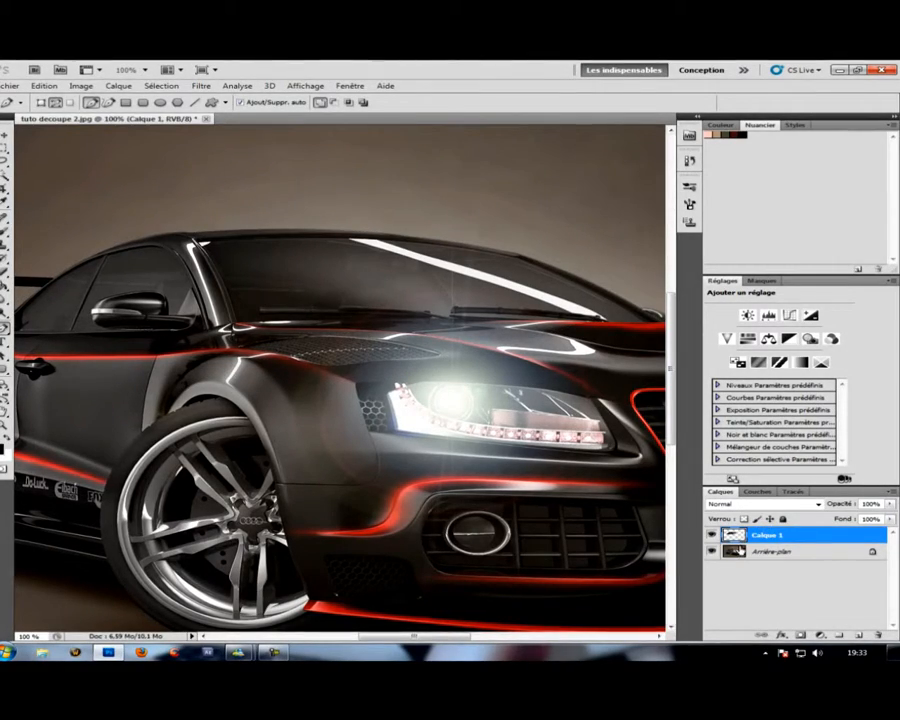
{"action": "left_click", "coordinate": [760, 551]}
{"action": "left_click", "coordinate": [711, 551]}
{"action": "left_click", "coordinate": [735, 537]}
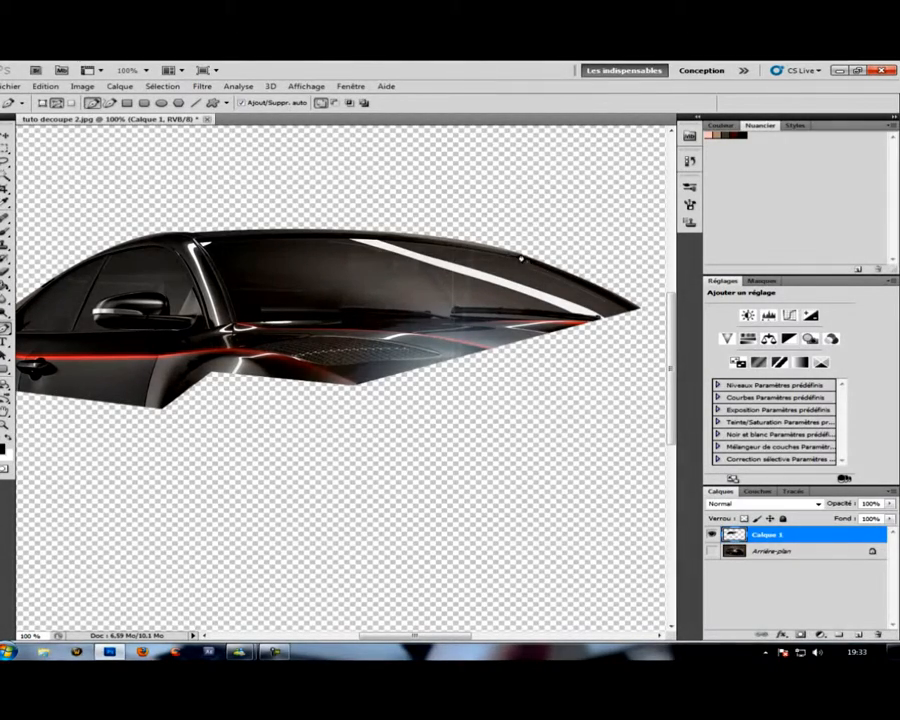
{"action": "left_click_drag", "start_coordinate": [202, 303], "coordinate": [447, 362]}
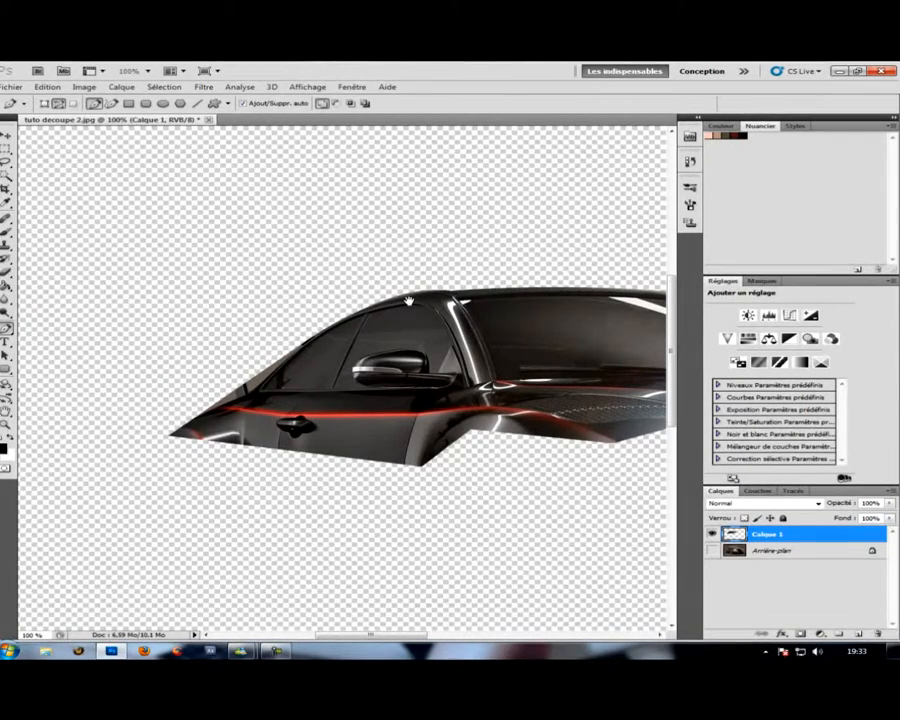
{"action": "left_click_drag", "start_coordinate": [424, 326], "coordinate": [332, 255]}
{"action": "left_click_drag", "start_coordinate": [380, 304], "coordinate": [288, 368]}
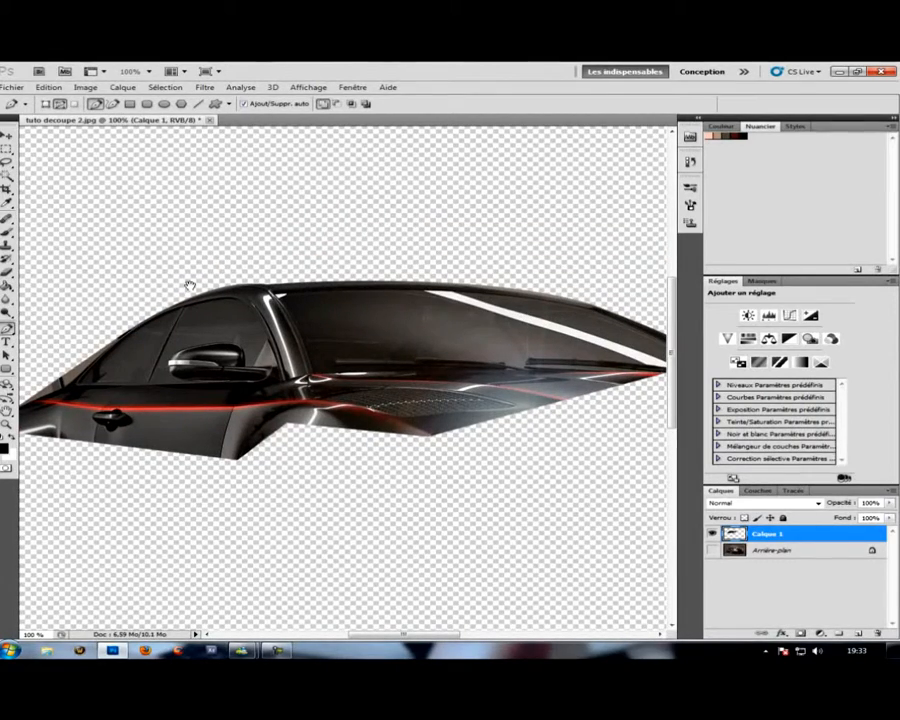